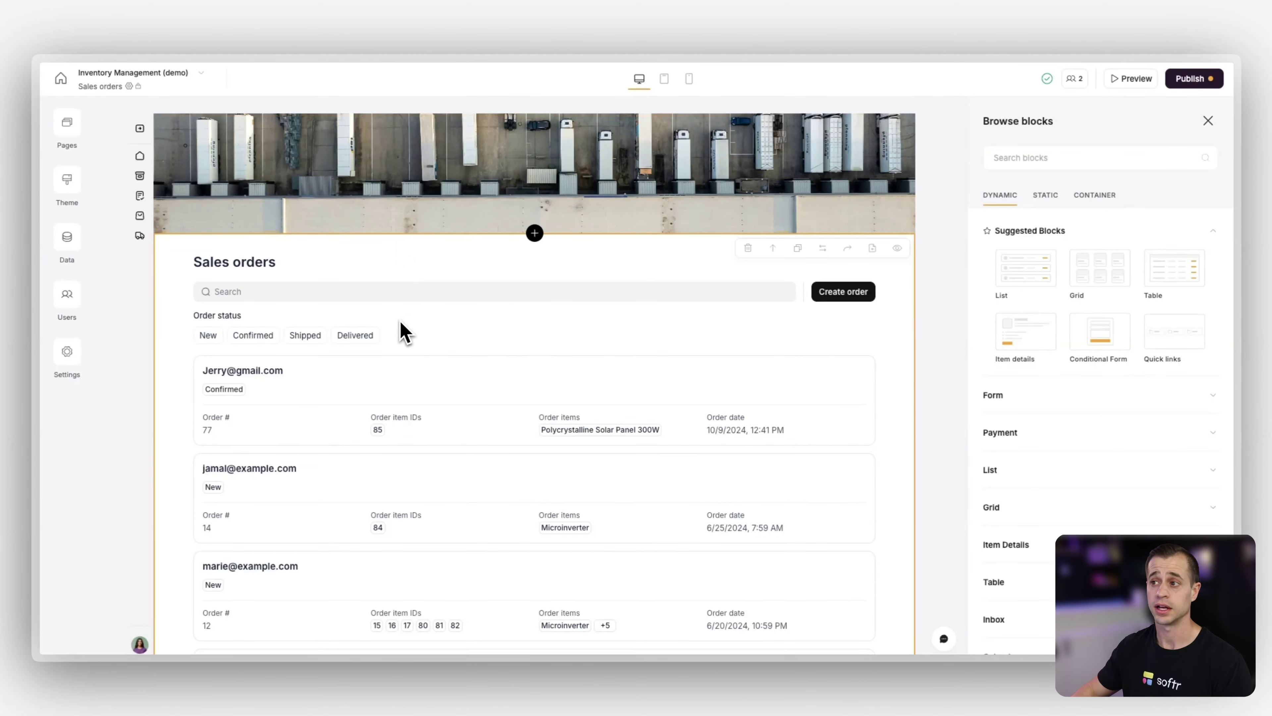
Examine the Add record action behind the Create order button of the Sales orders list
scroll(403, 330, "down", 1)
left_click(405, 332)
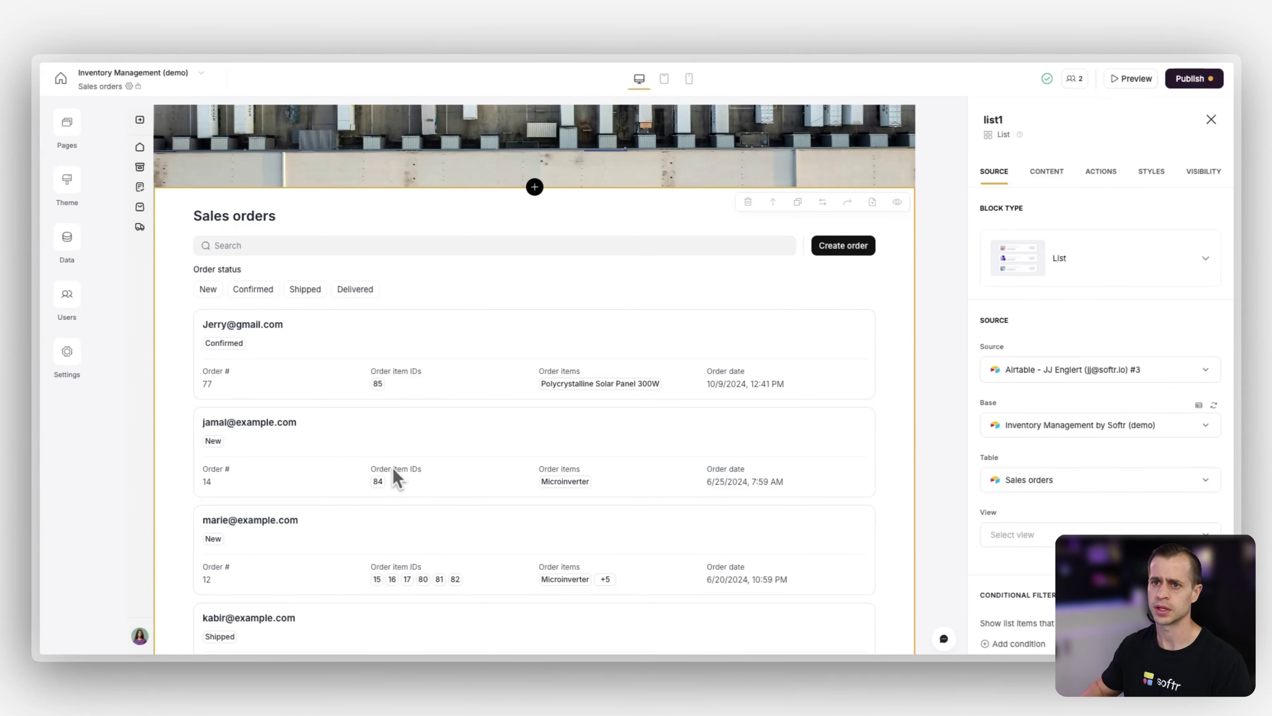
left_click(1100, 173)
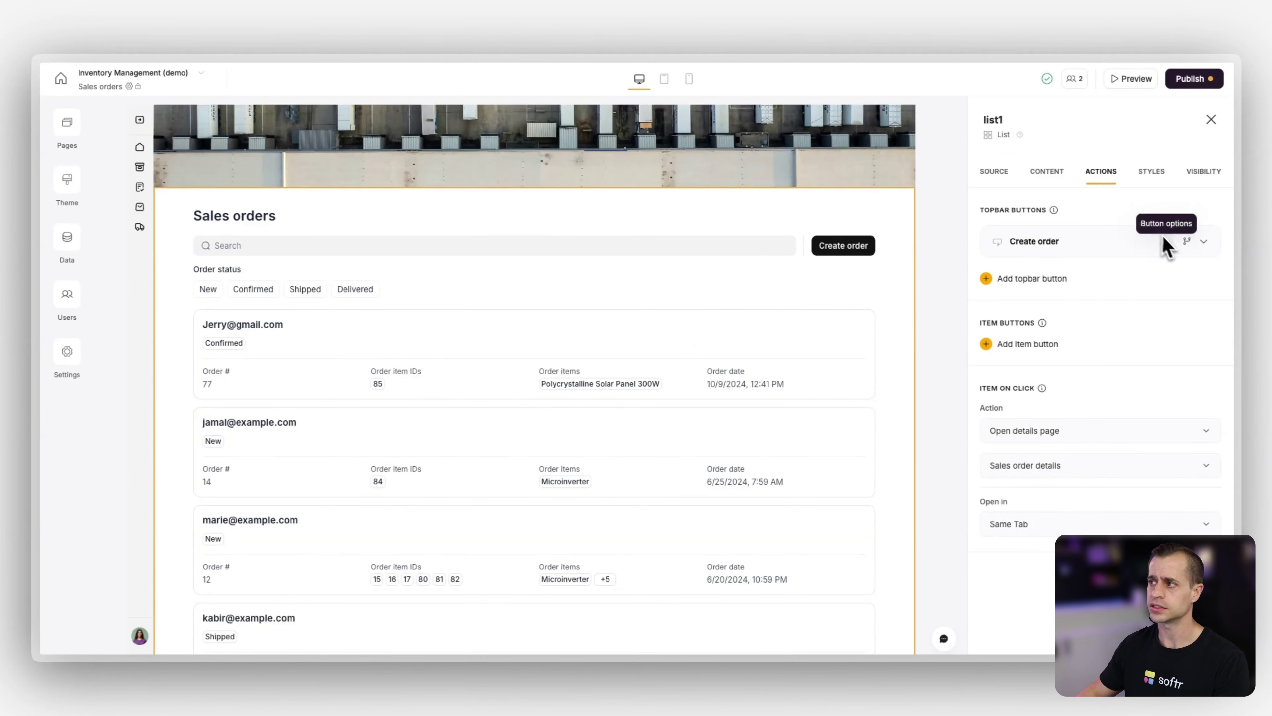
left_click(1165, 243)
left_click(1089, 381)
scroll(1077, 360, "down", 2)
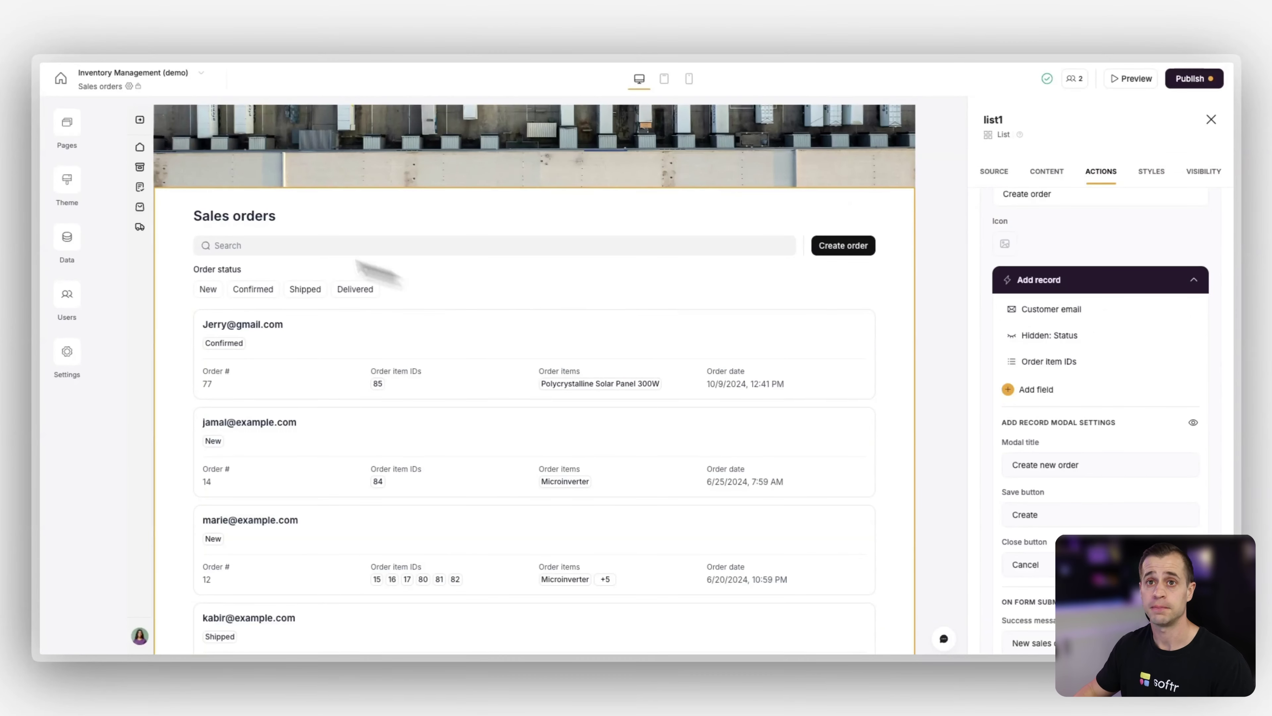
Open the Sales order details page and view the button actions of its order details block
left_click(63, 129)
left_click(168, 353)
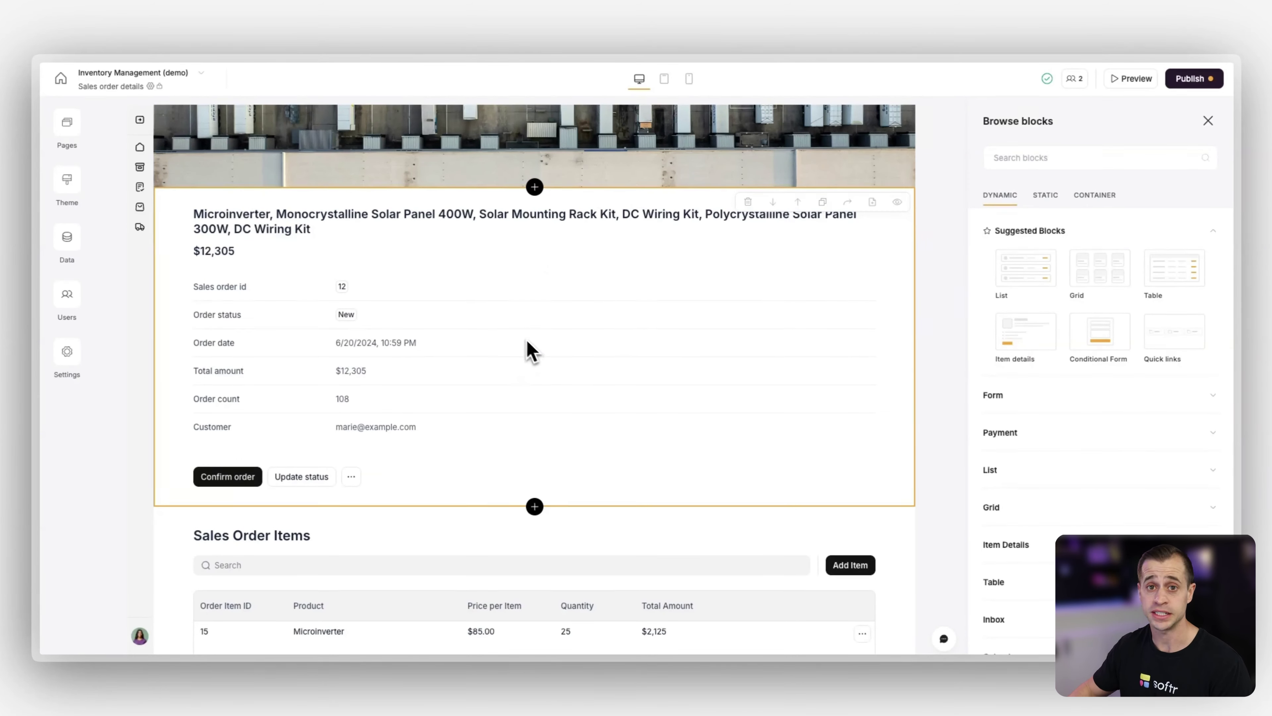
left_click(516, 356)
left_click(1098, 173)
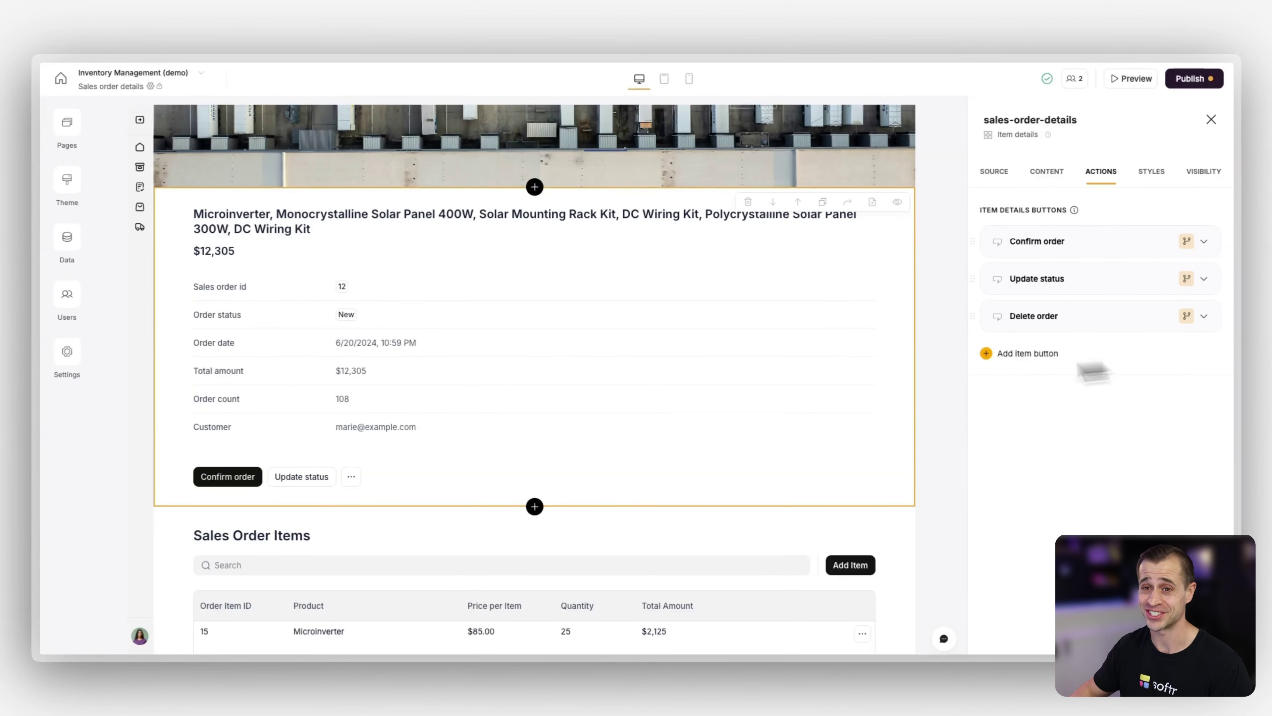
Examine the data source and conditional filter of the Sales Order Items table below the order details
scroll(799, 360, "down", 5)
left_click(682, 407)
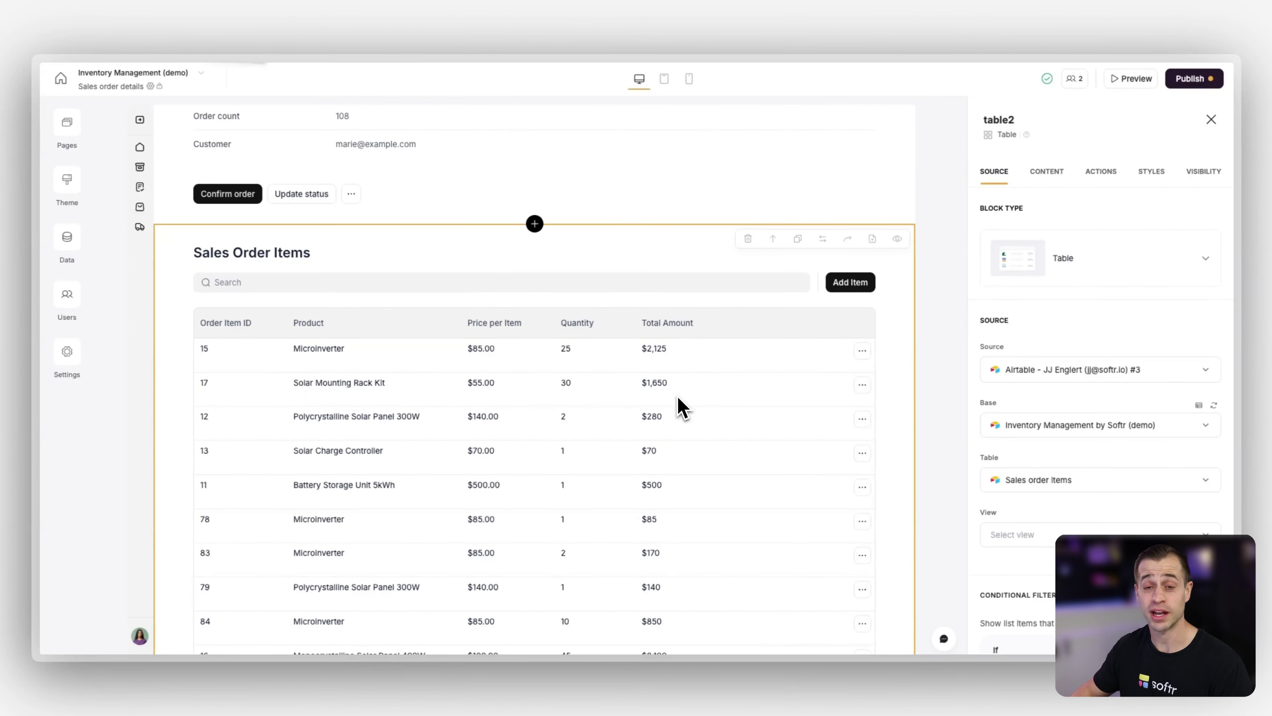
scroll(1088, 441, "down", 2)
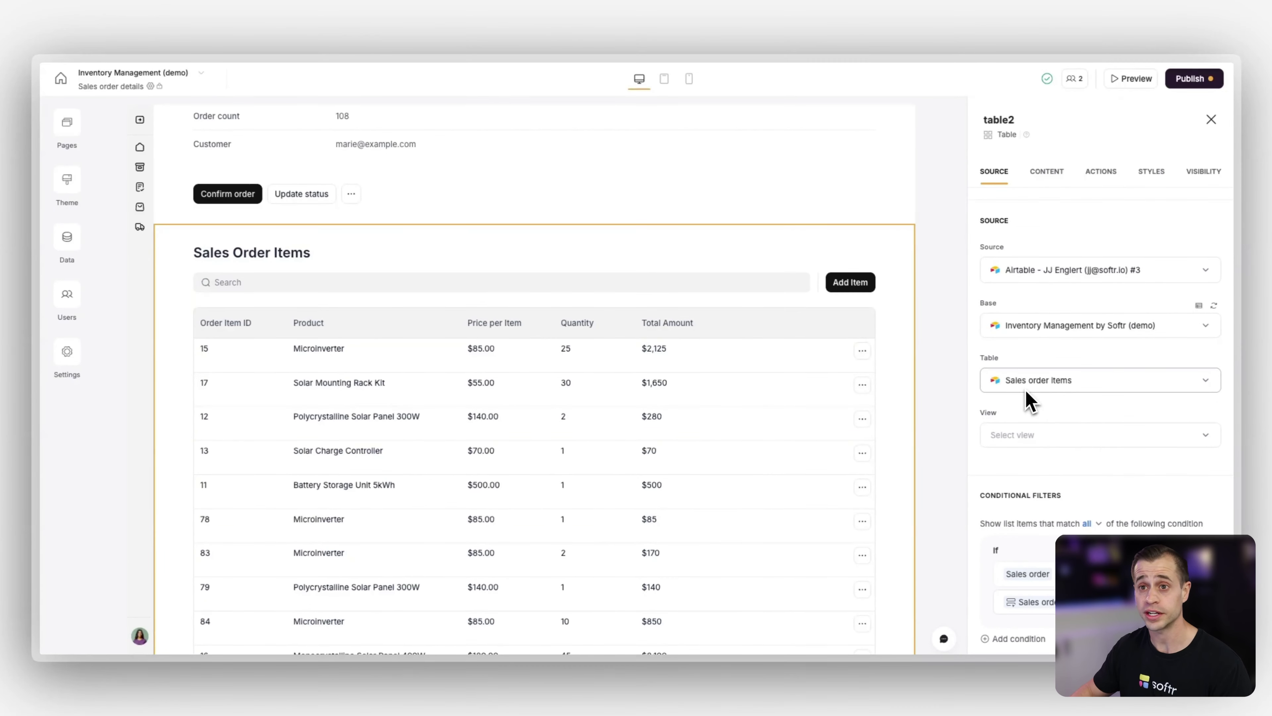
scroll(704, 501, "up", 3)
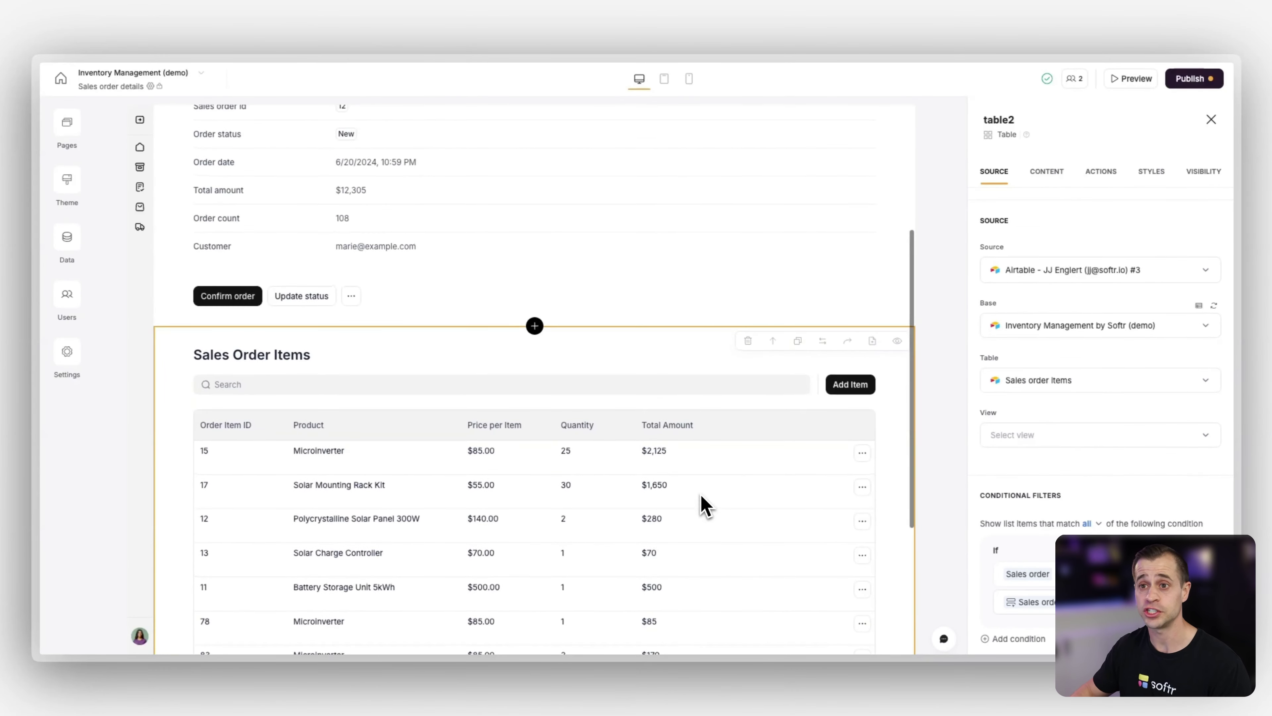
scroll(703, 503, "up", 2)
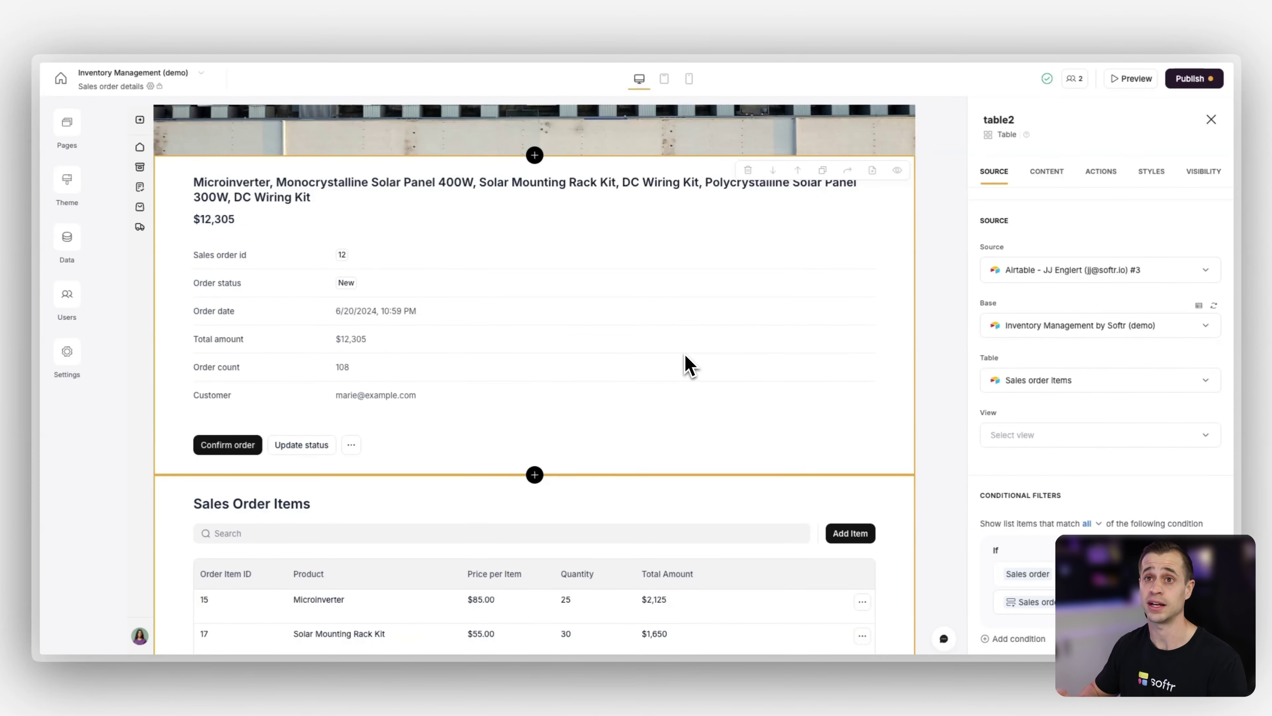
Switch to the Airtable base and compare the Sales orders and Sales order items tables
left_click(225, 34)
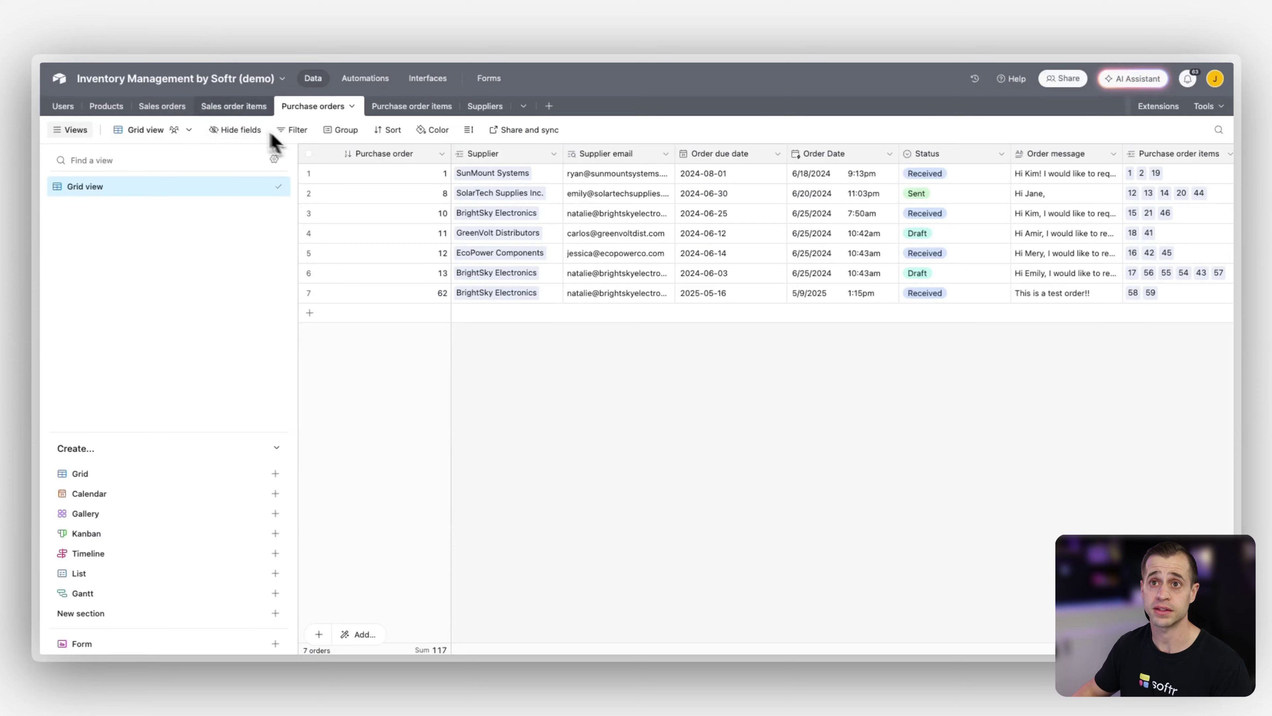
left_click(166, 107)
left_click(240, 107)
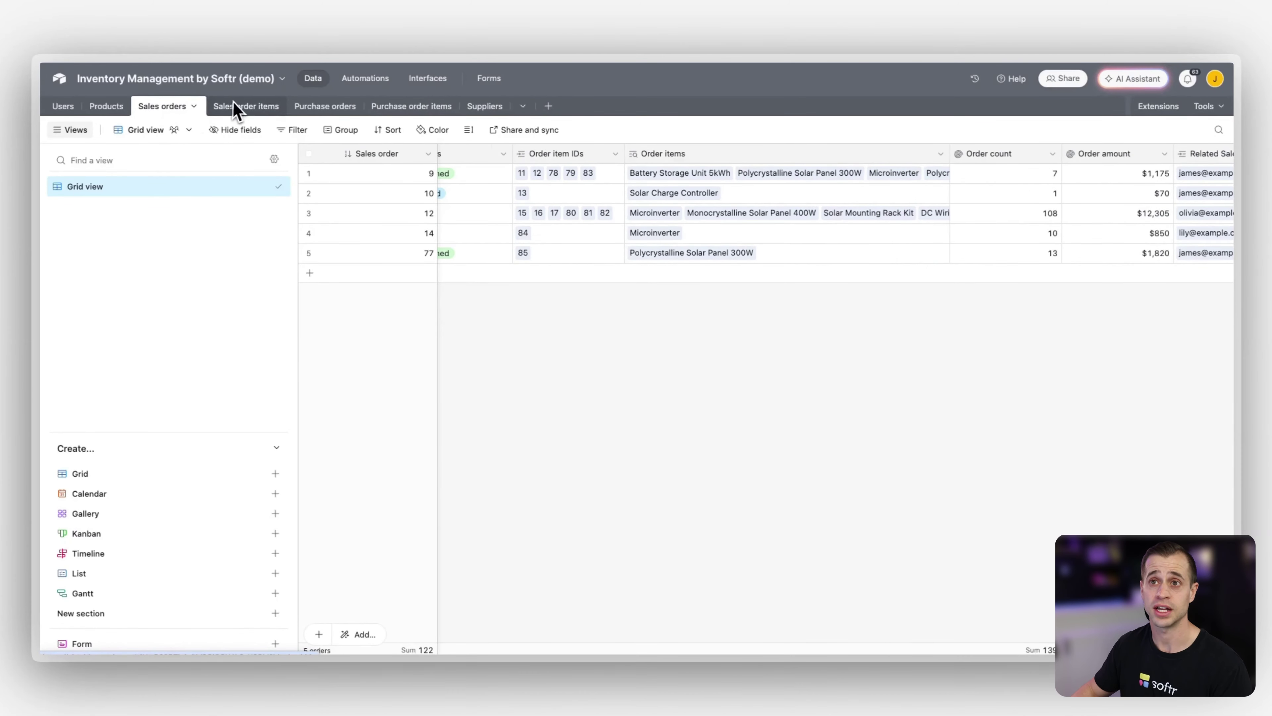
left_click(159, 111)
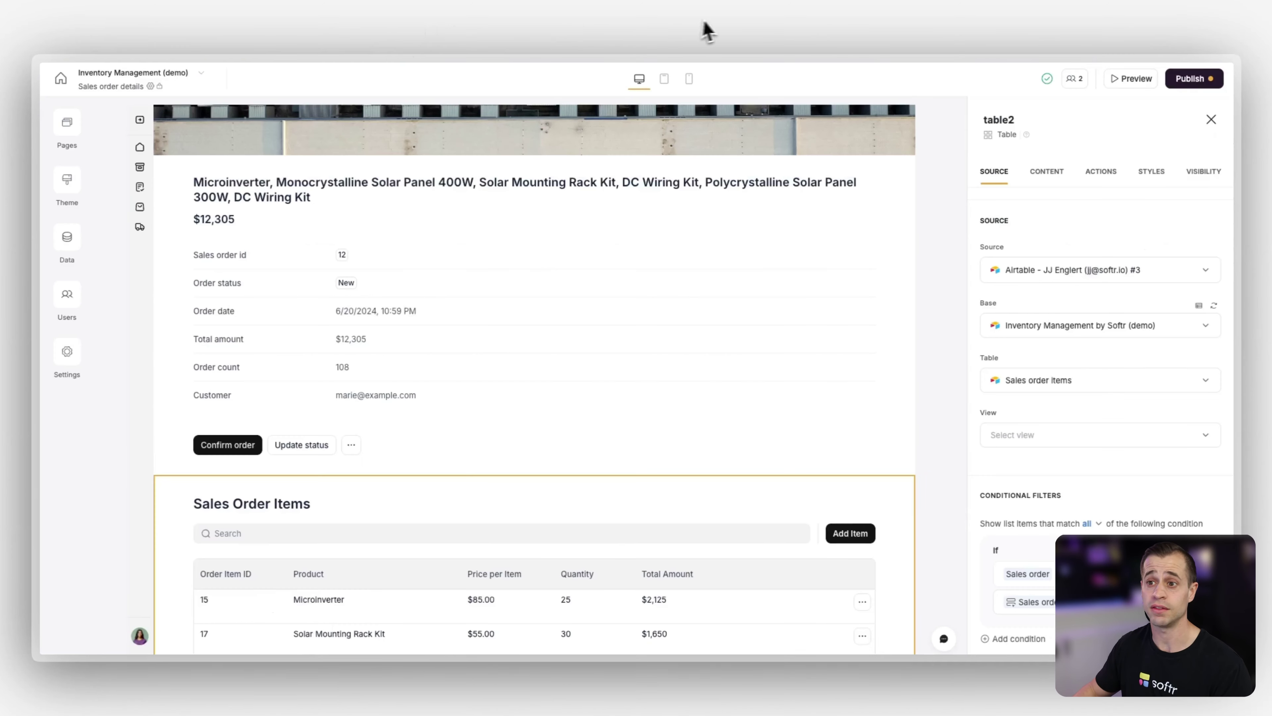
Return to the Softr app builder and review the order details together with the Sales Order Items table
scroll(529, 424, "down", 5)
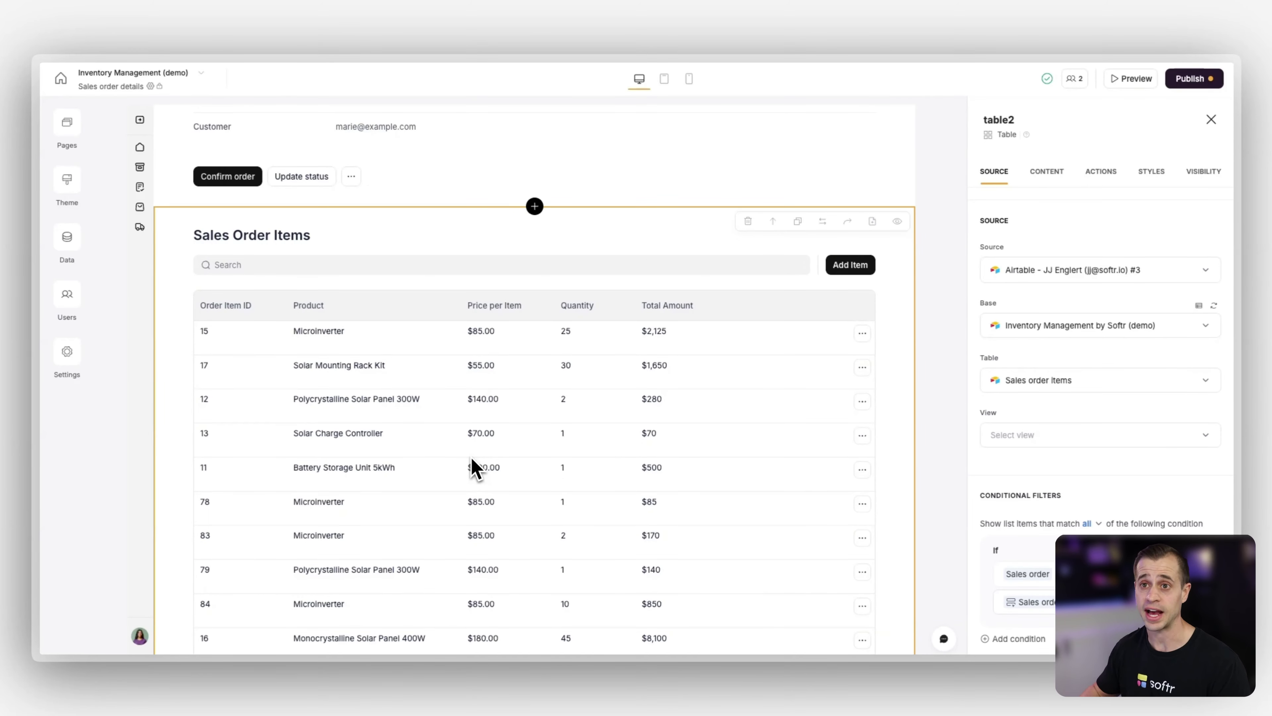
scroll(475, 441, "up", 4)
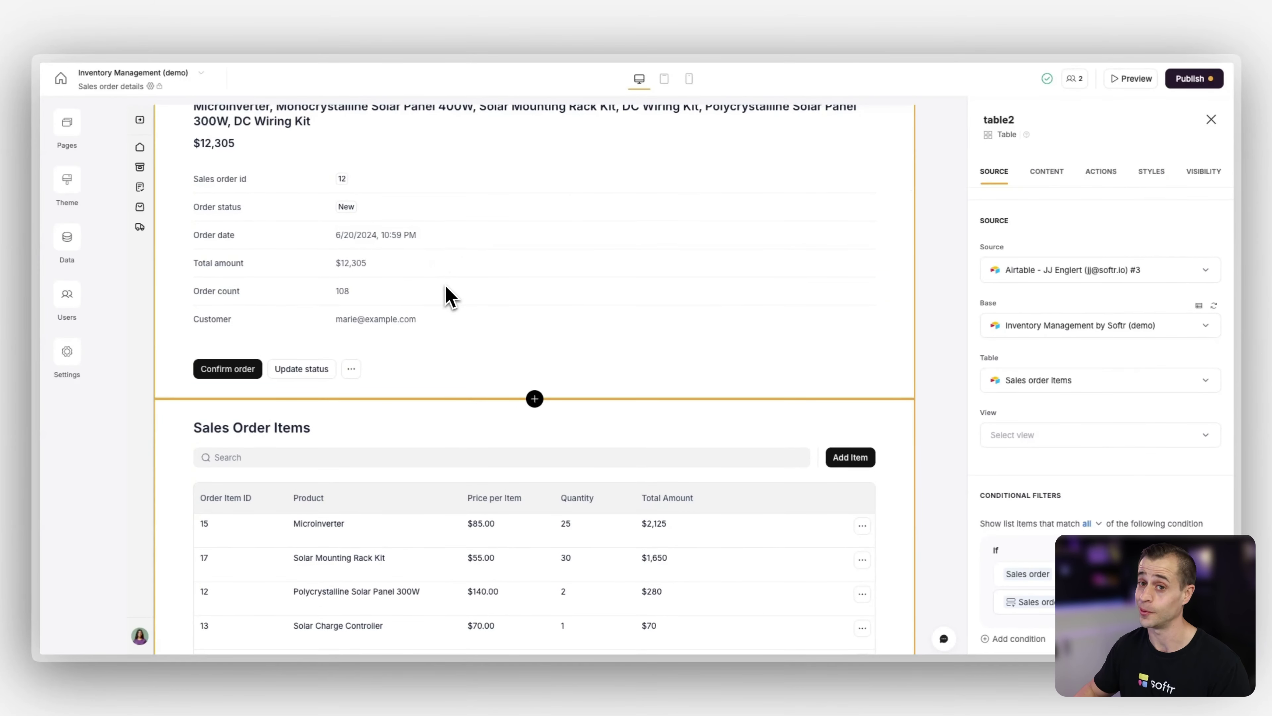
scroll(440, 341, "up", 2)
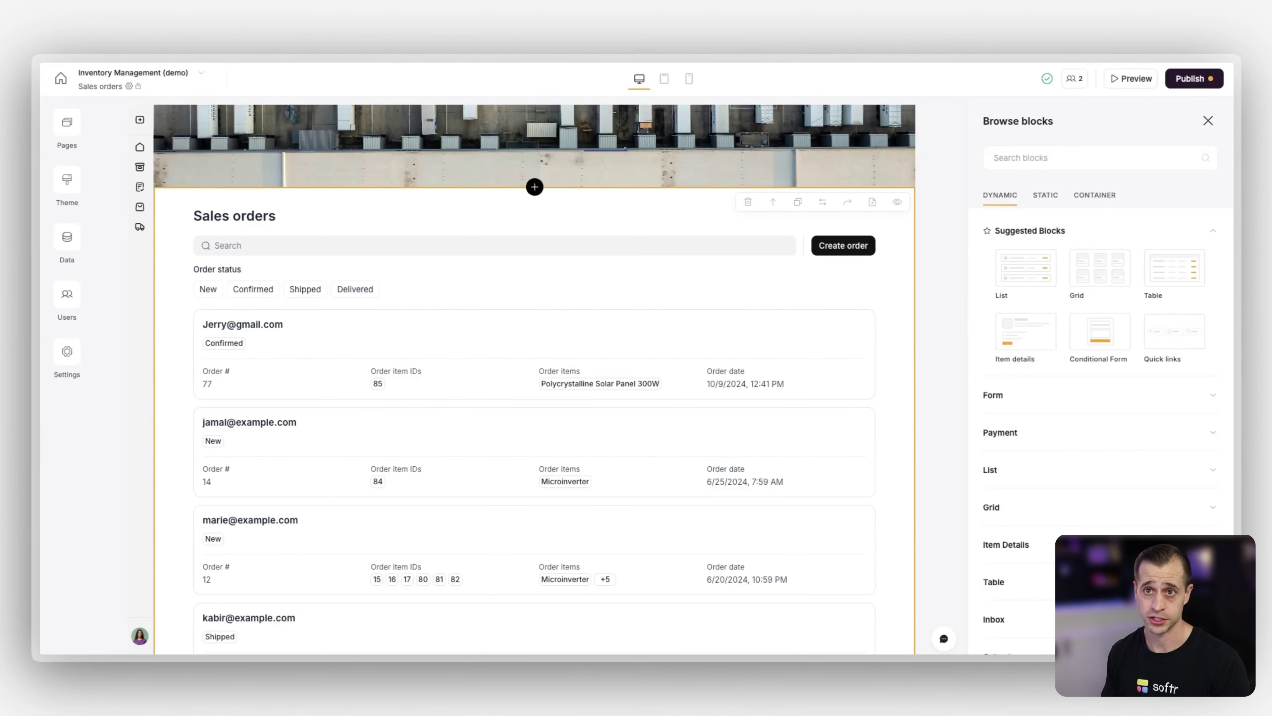
Check the general page settings of the Sales orders page, including its name and URL, and close them
left_click(129, 86)
left_click(173, 181)
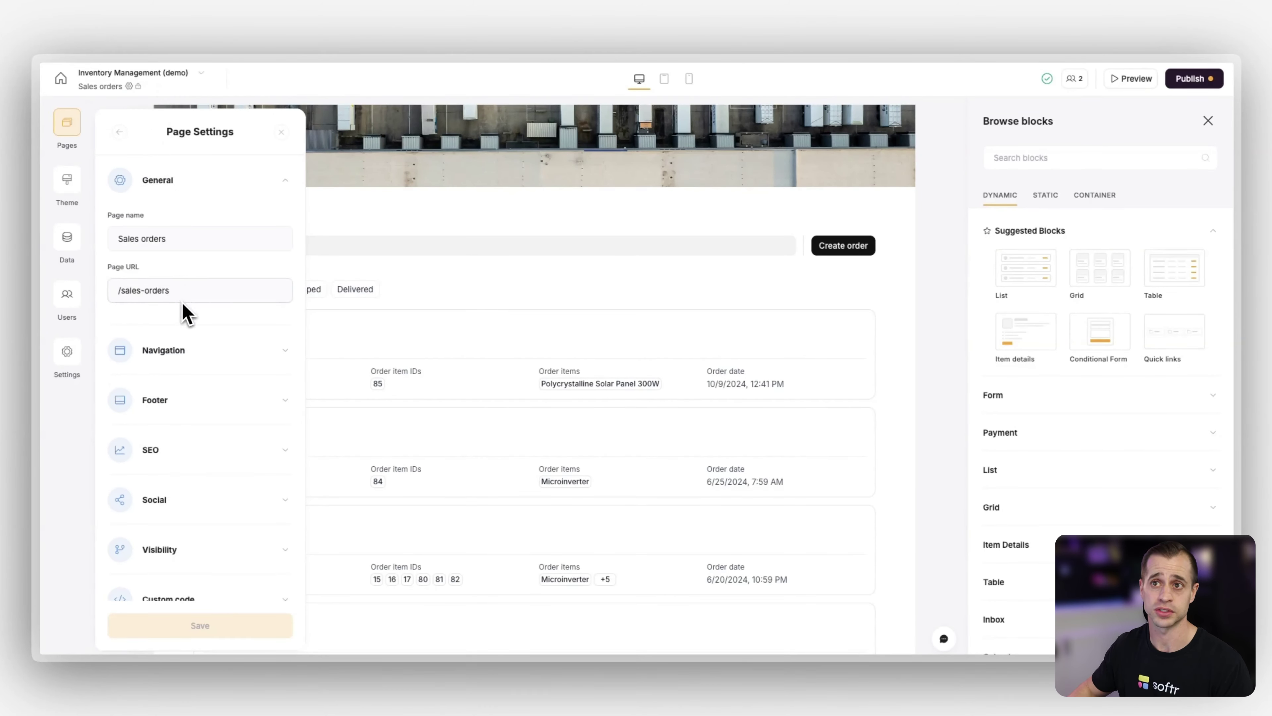
left_click(283, 142)
Examine the Sales orders list's data source, item fields, search bar and Order status filter settings
left_click(369, 249)
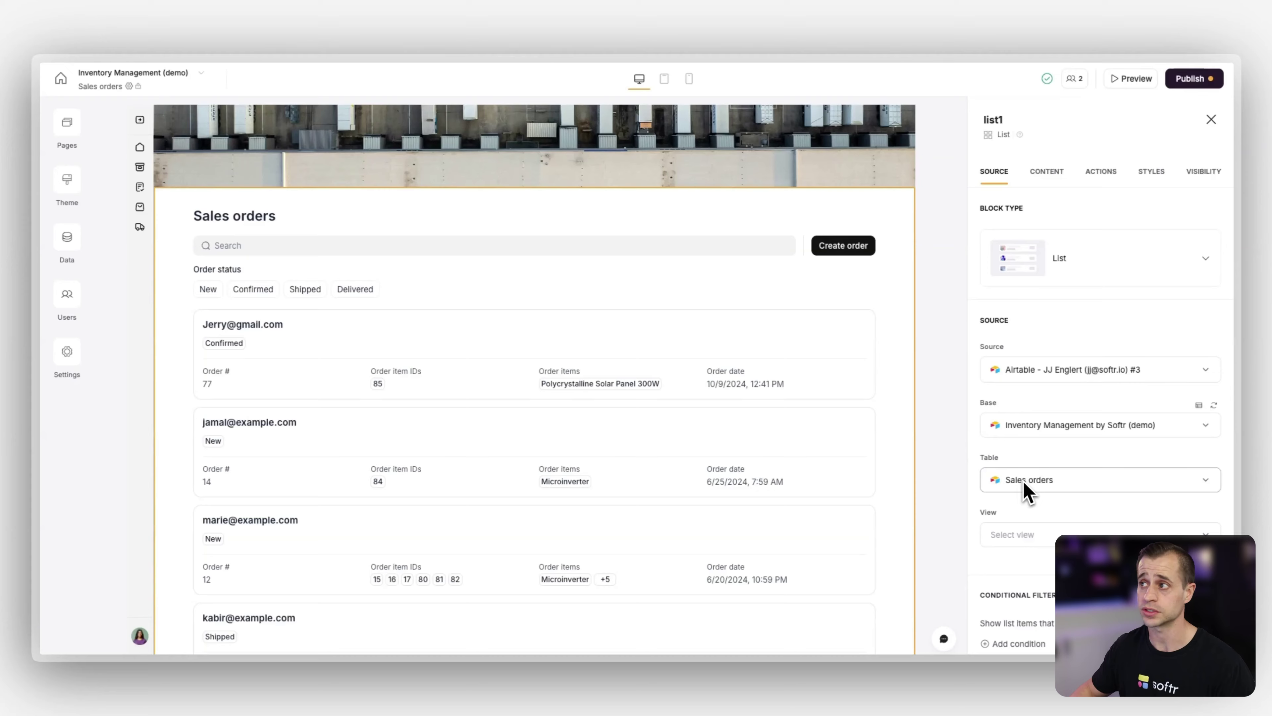
left_click(1046, 173)
scroll(1052, 250, "down", 3)
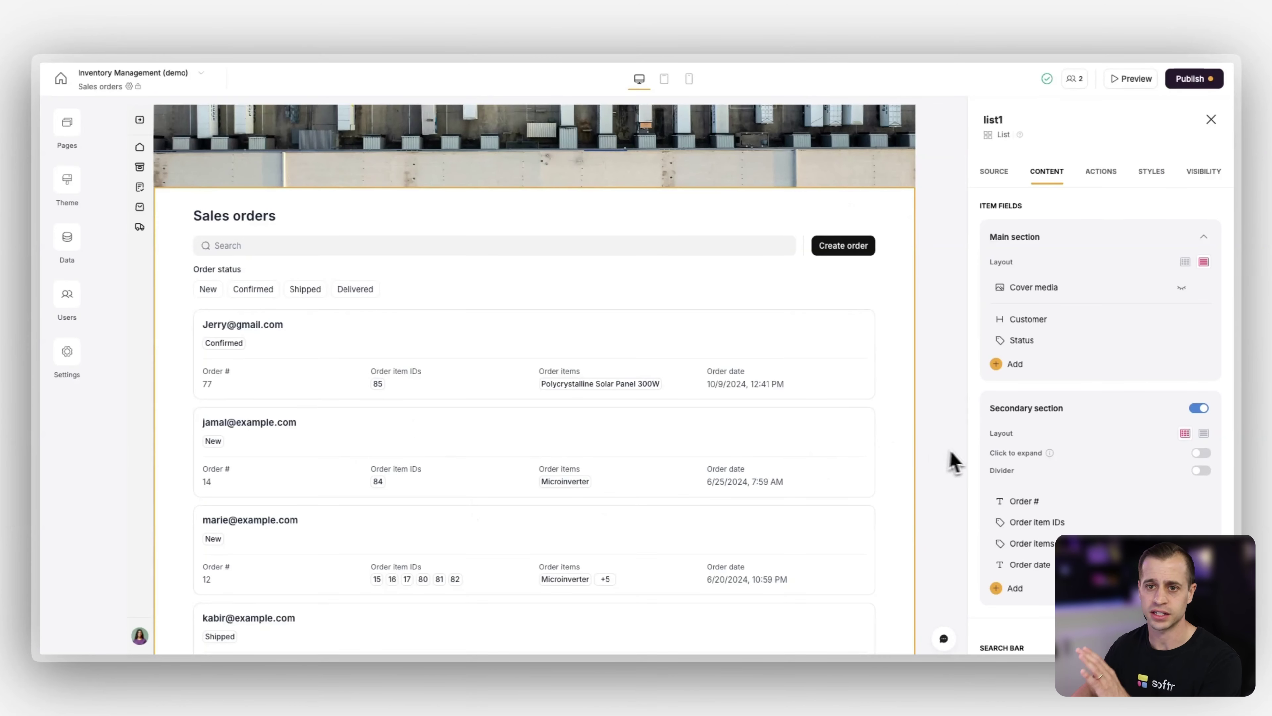
scroll(1105, 426, "down", 3)
scroll(1108, 427, "down", 3)
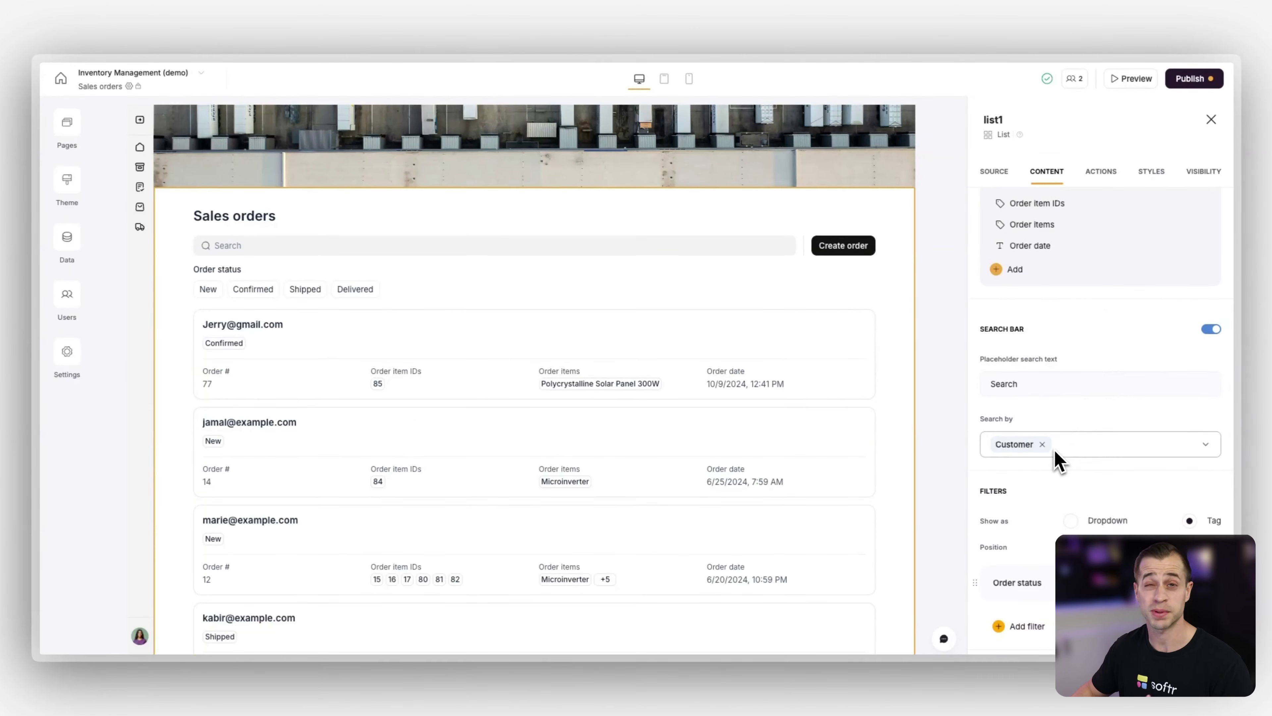
scroll(1057, 456, "down", 3)
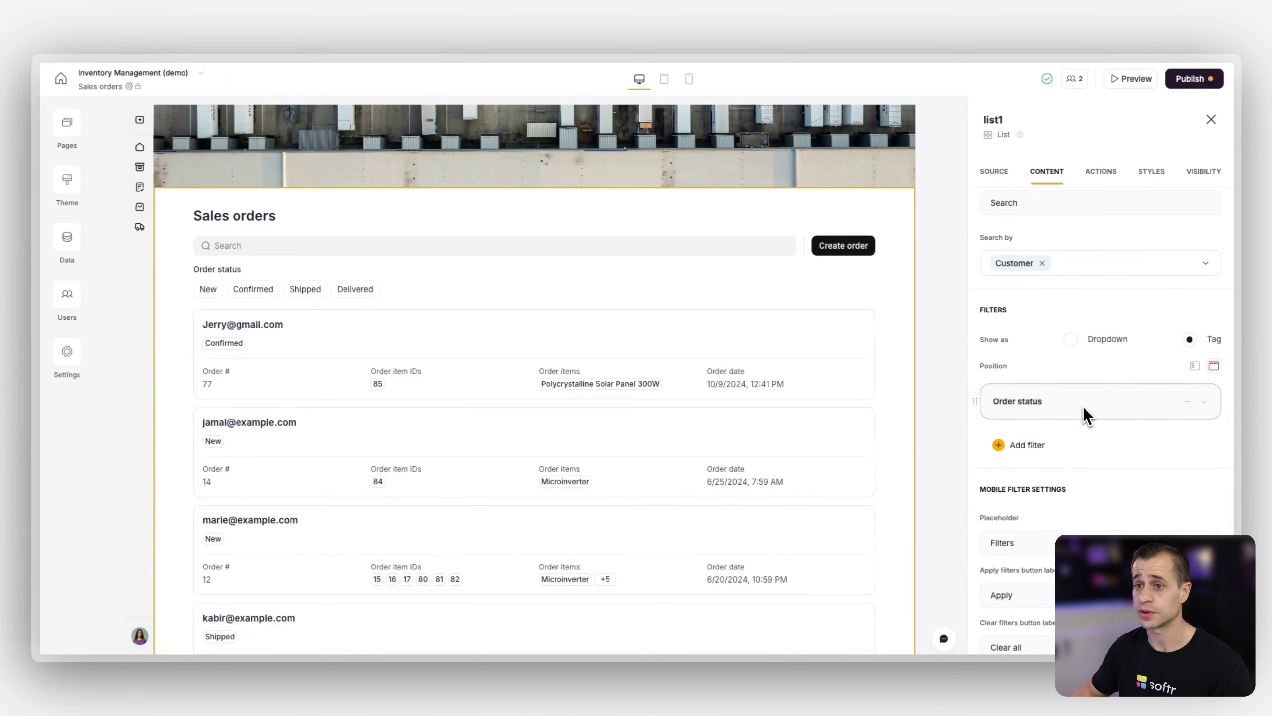
left_click(1087, 413)
scroll(1087, 416, "down", 4)
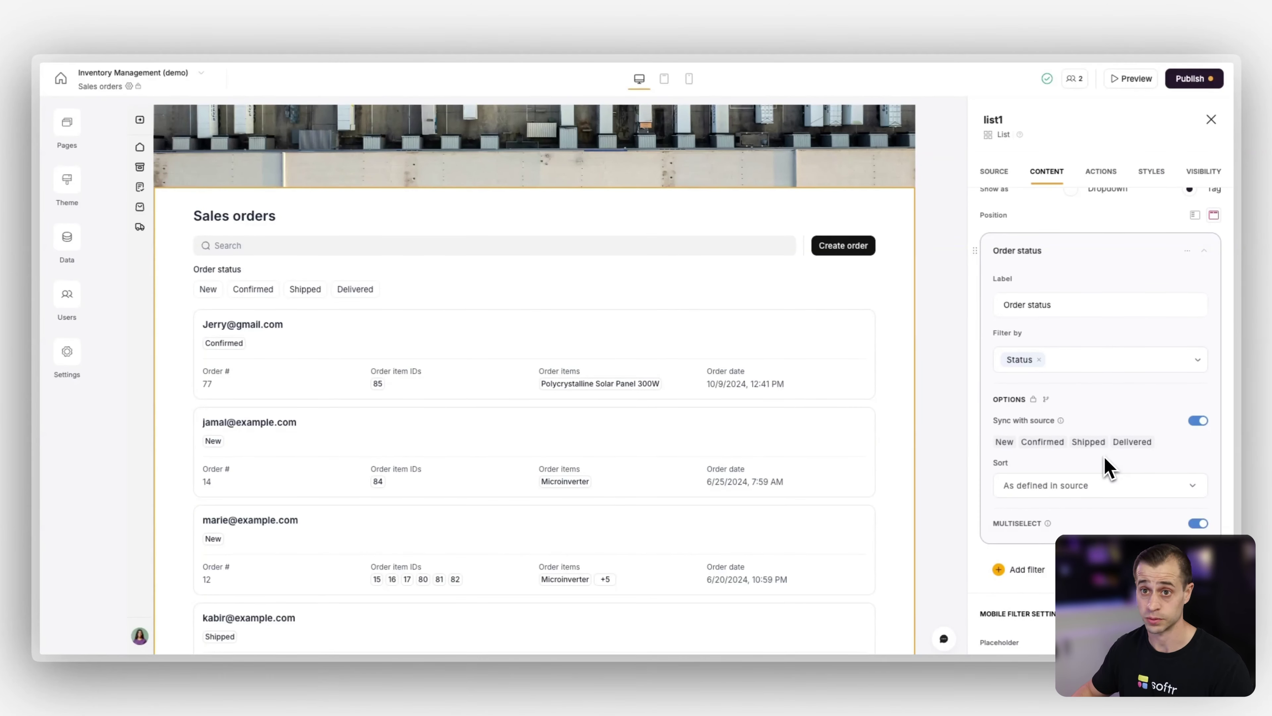
Restrict the Create order button's visibility to the Sales Manager and Warehouse Manager user groups
left_click(1101, 173)
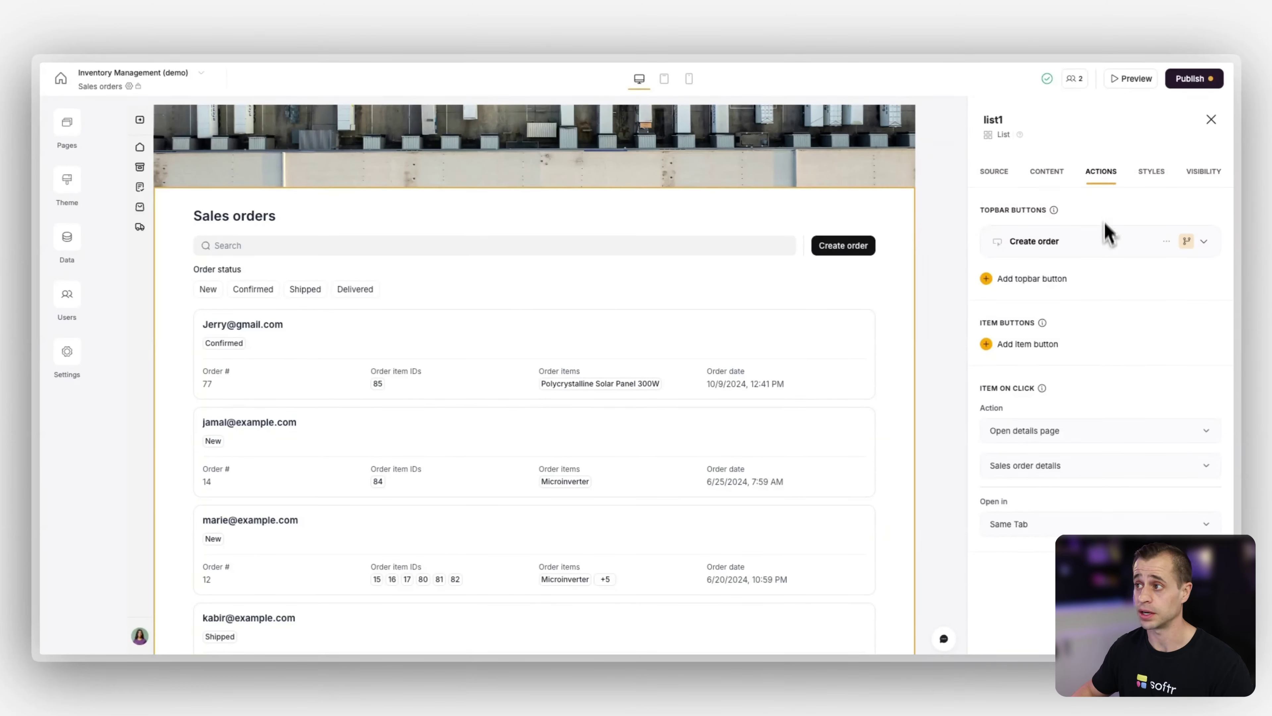
left_click(1187, 241)
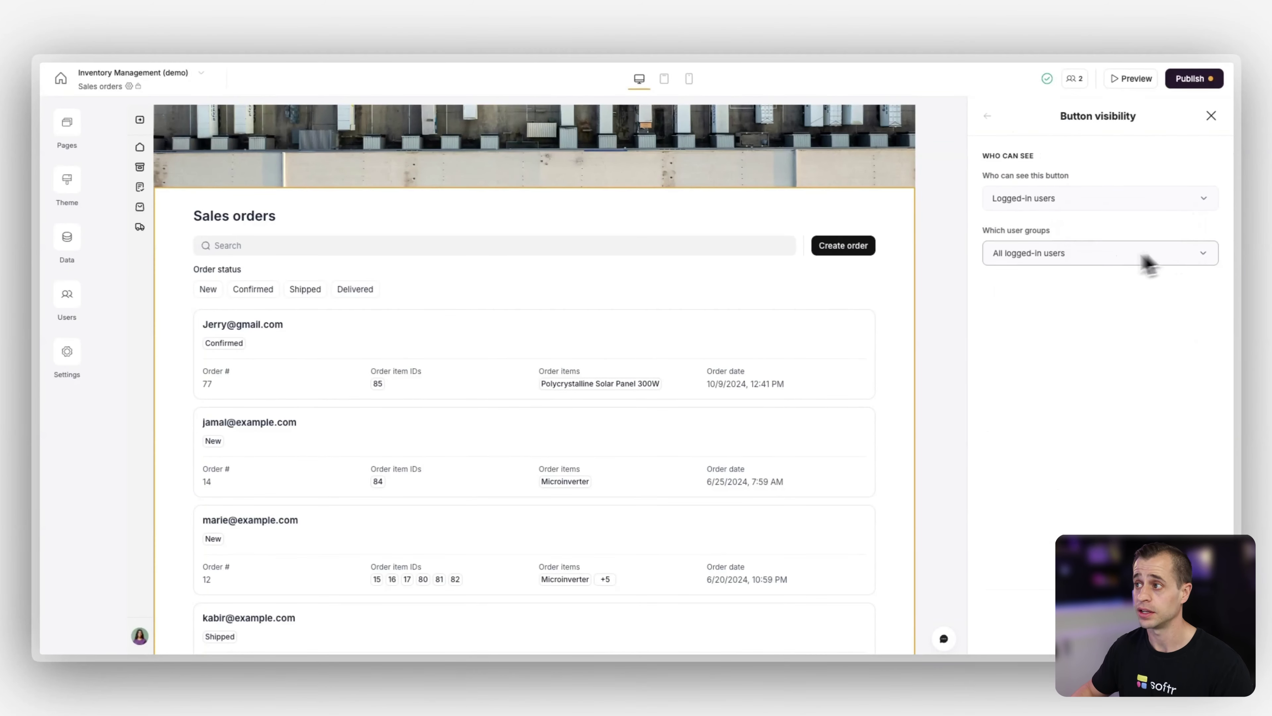
left_click(1041, 262)
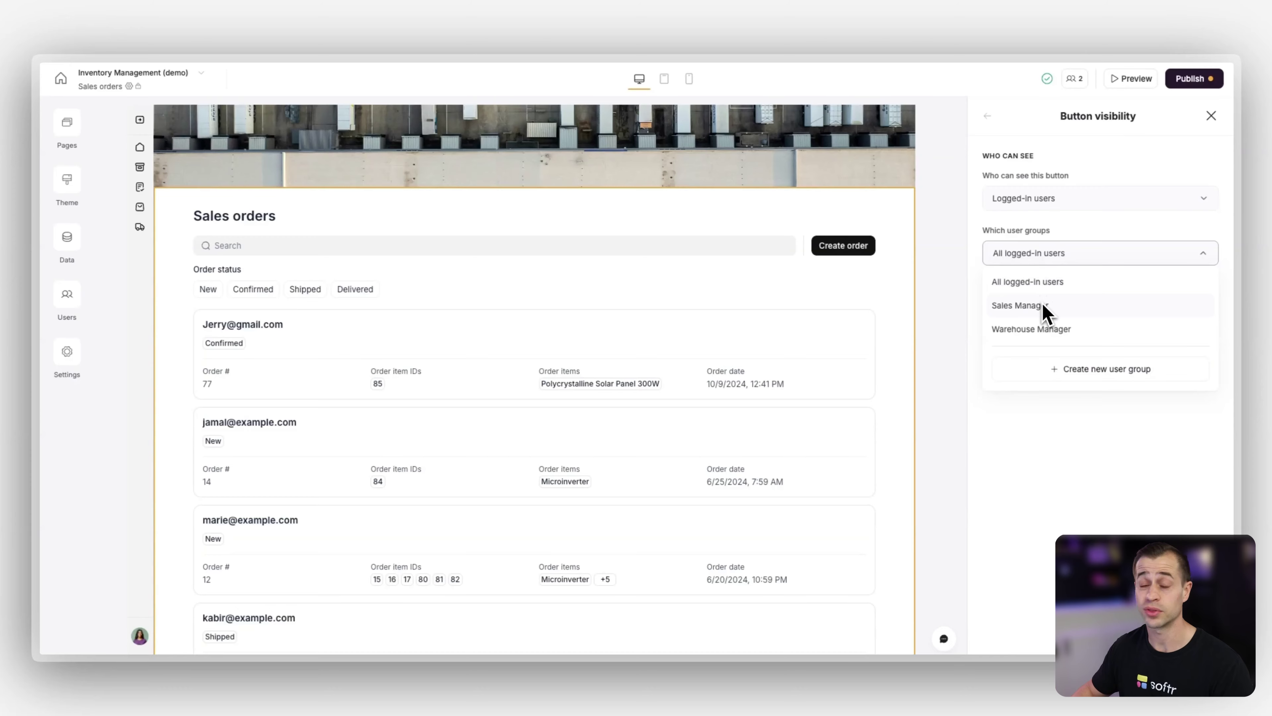
left_click(1042, 305)
left_click(1046, 329)
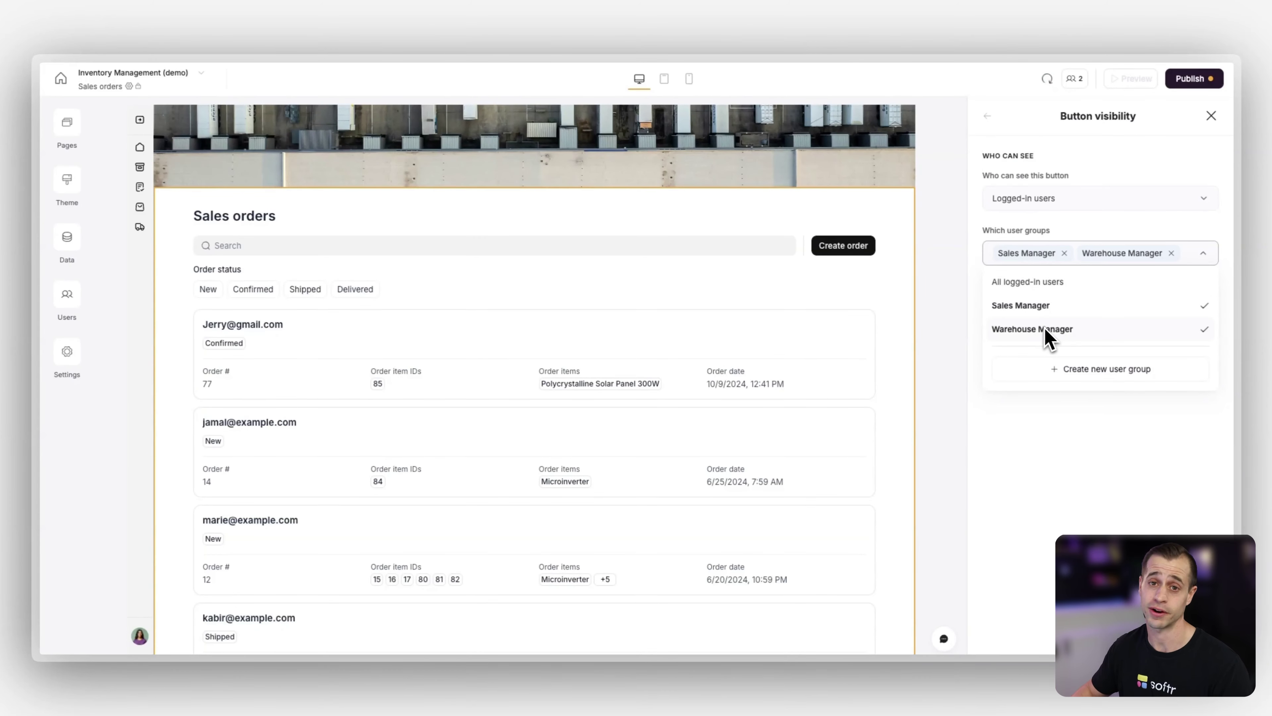
left_click(1047, 420)
left_click(988, 116)
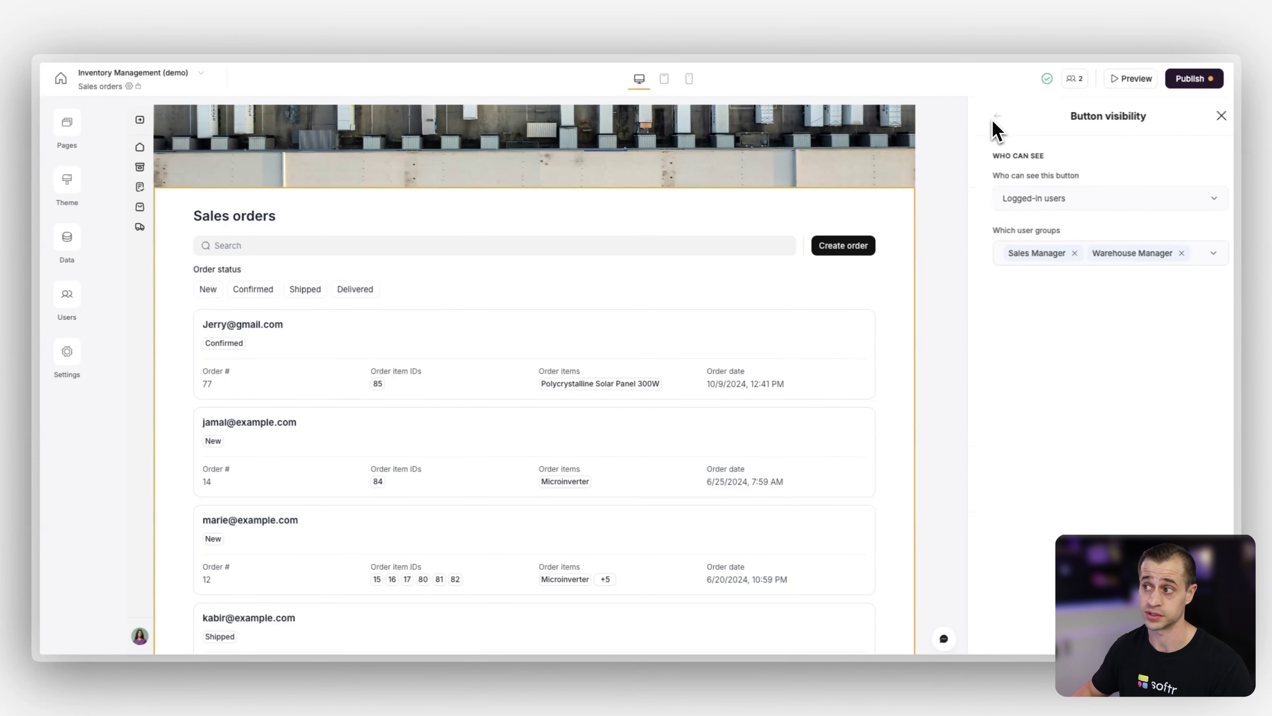
Inspect the hidden Status field and its preset value in the Create order button's Add record form
left_click(1096, 381)
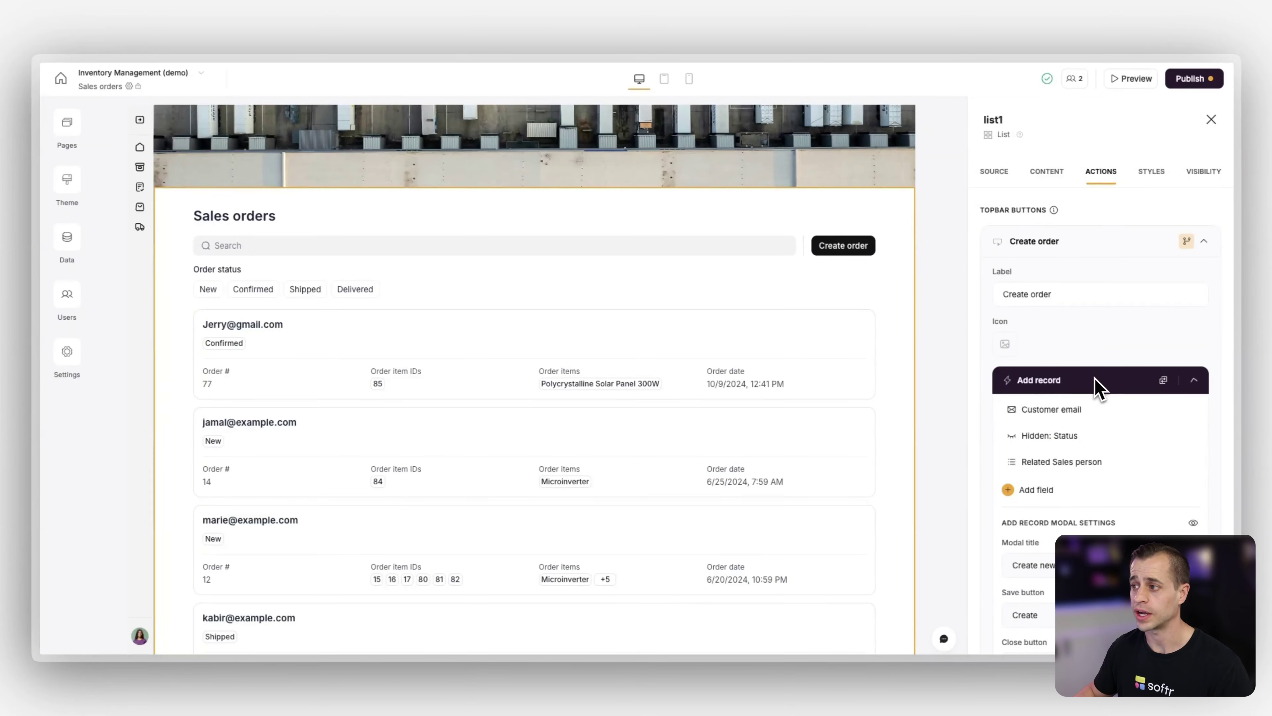
scroll(1096, 386, "down", 2)
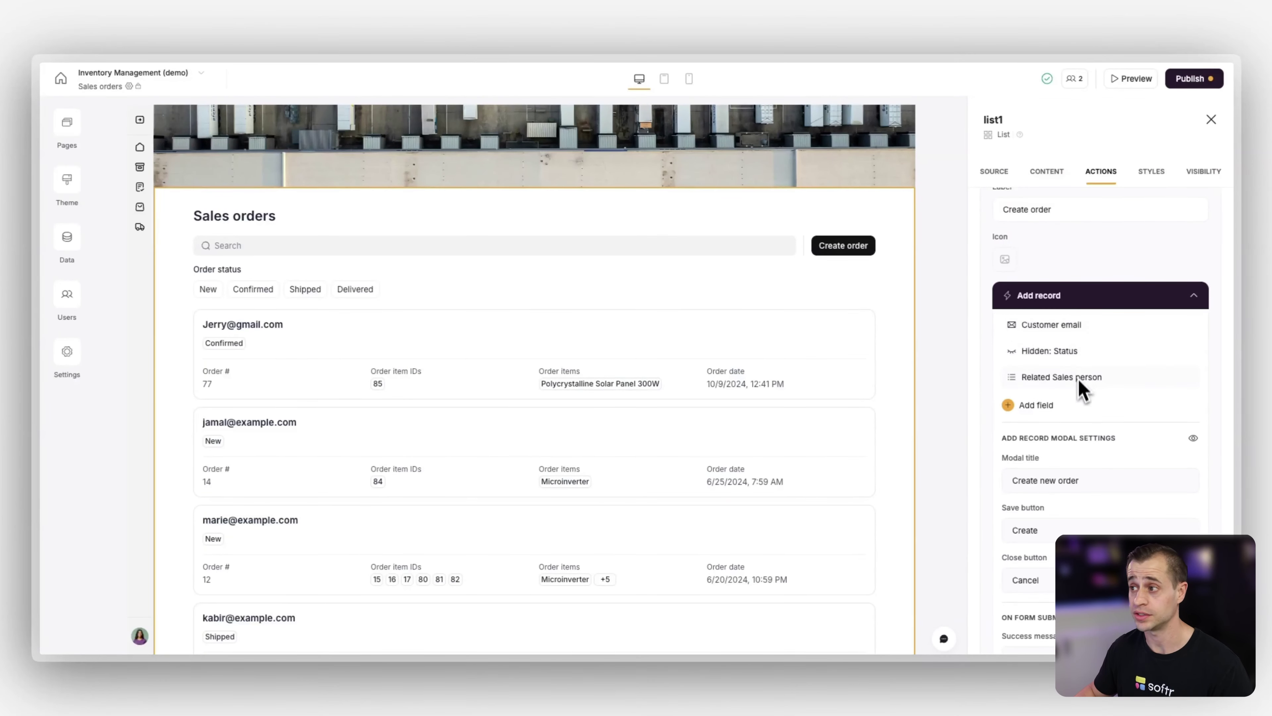
left_click(1080, 339)
left_click(1075, 351)
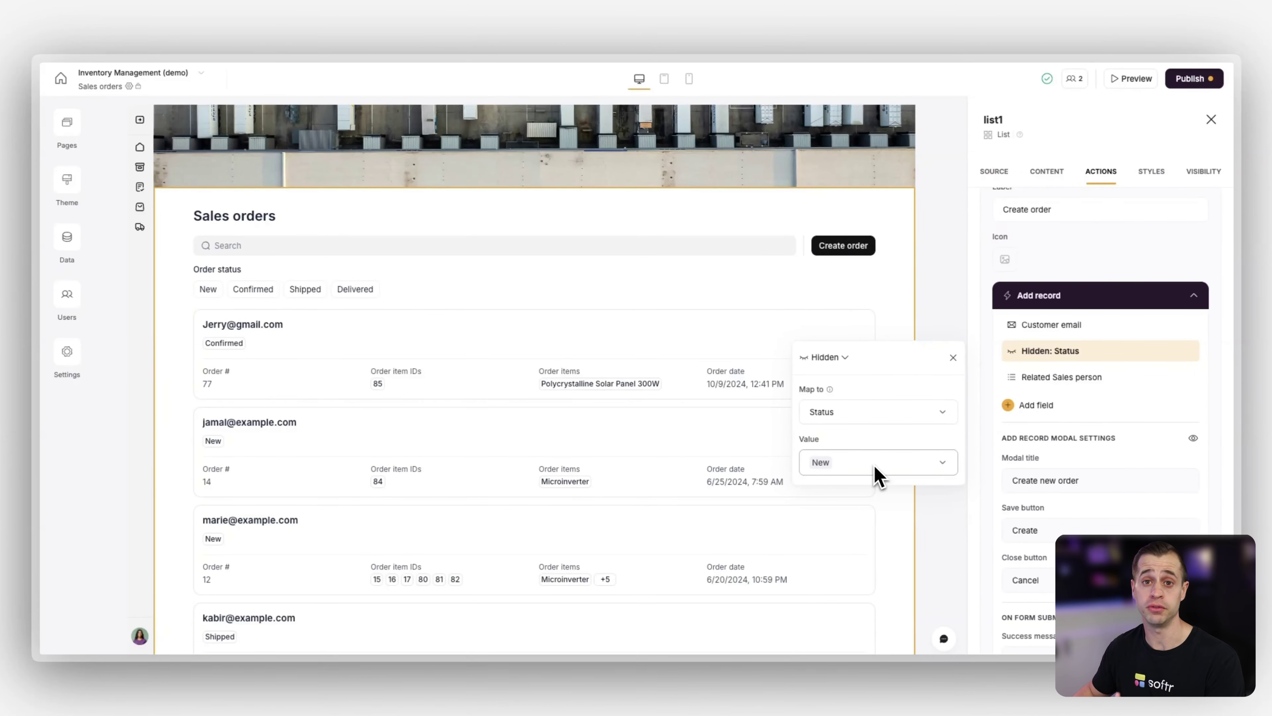
Enable syncing with the source for the Related Sales person dropdown options in the Add record form
left_click(1062, 378)
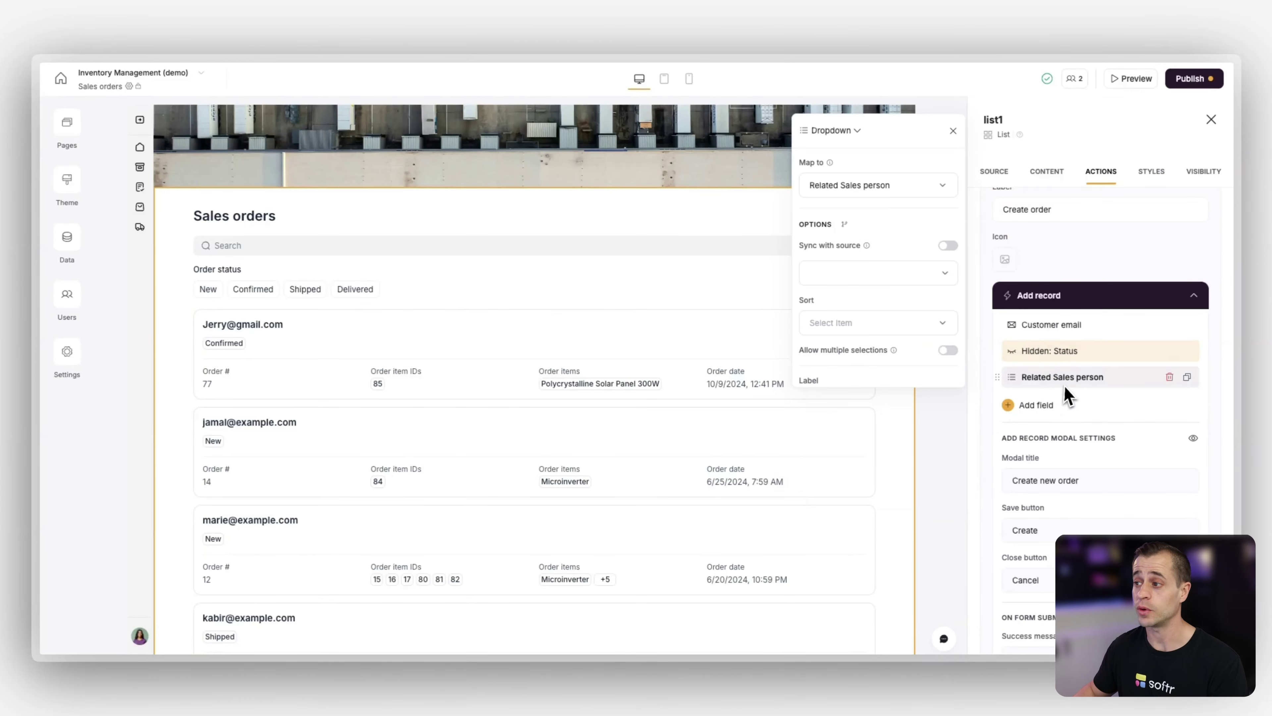
left_click(948, 246)
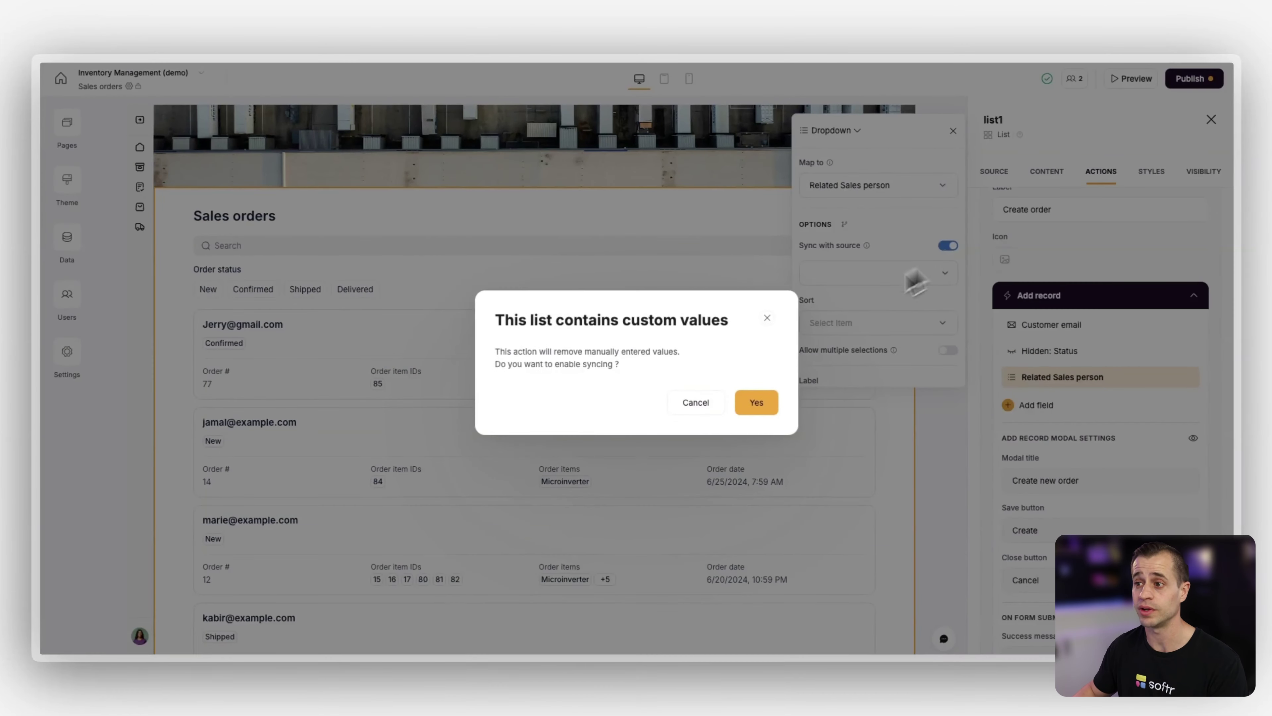
left_click(763, 405)
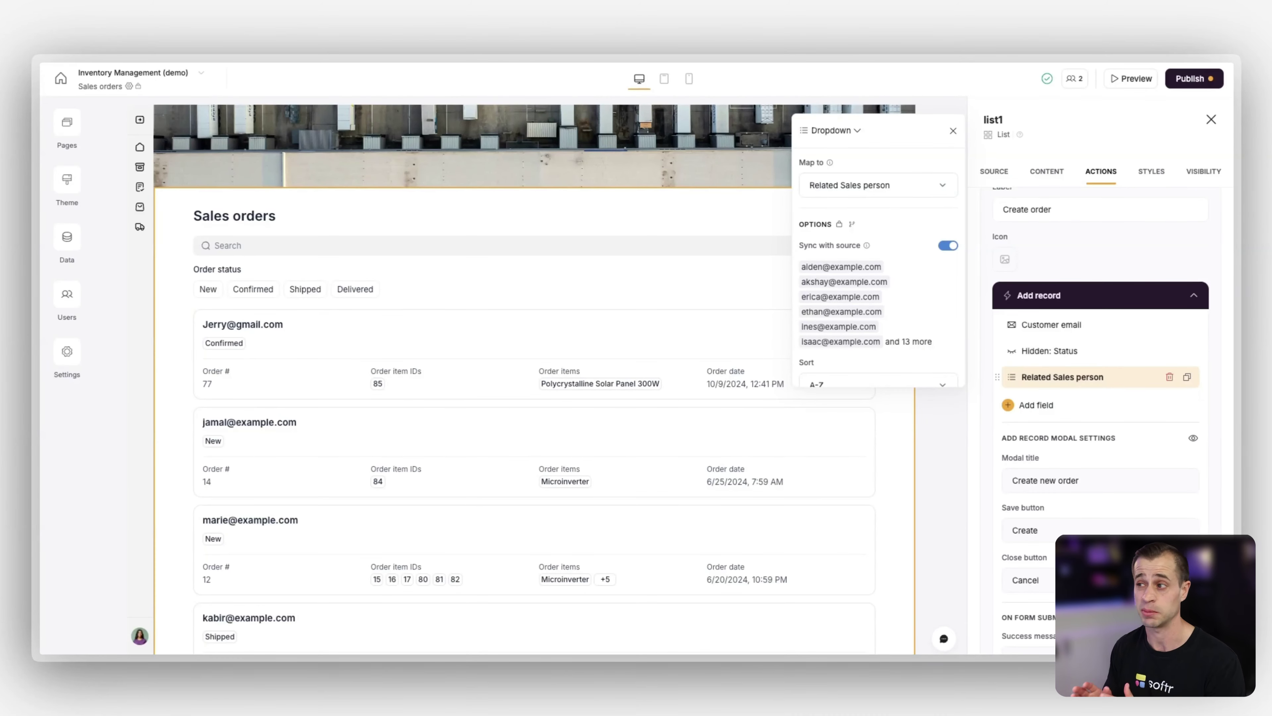
left_click(1076, 299)
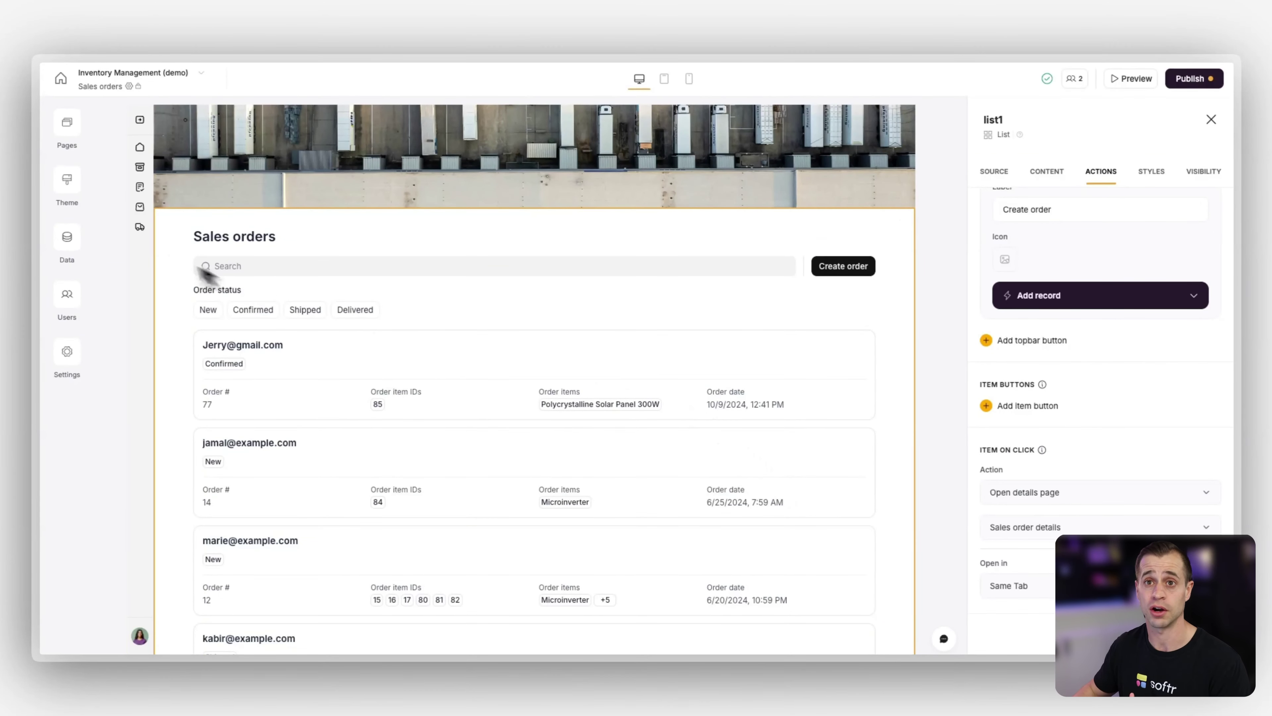
Open the Sales order details page and select its order details block to view the source settings
left_click(66, 124)
left_click(179, 352)
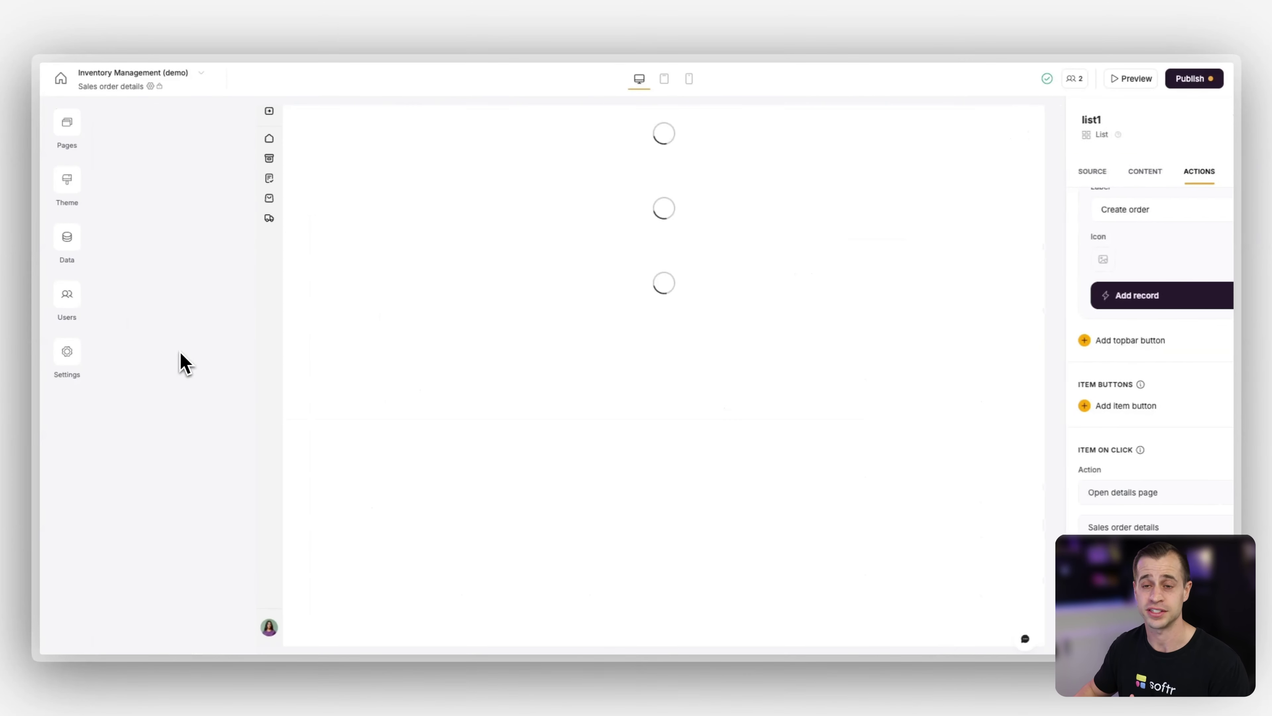
left_click(629, 336)
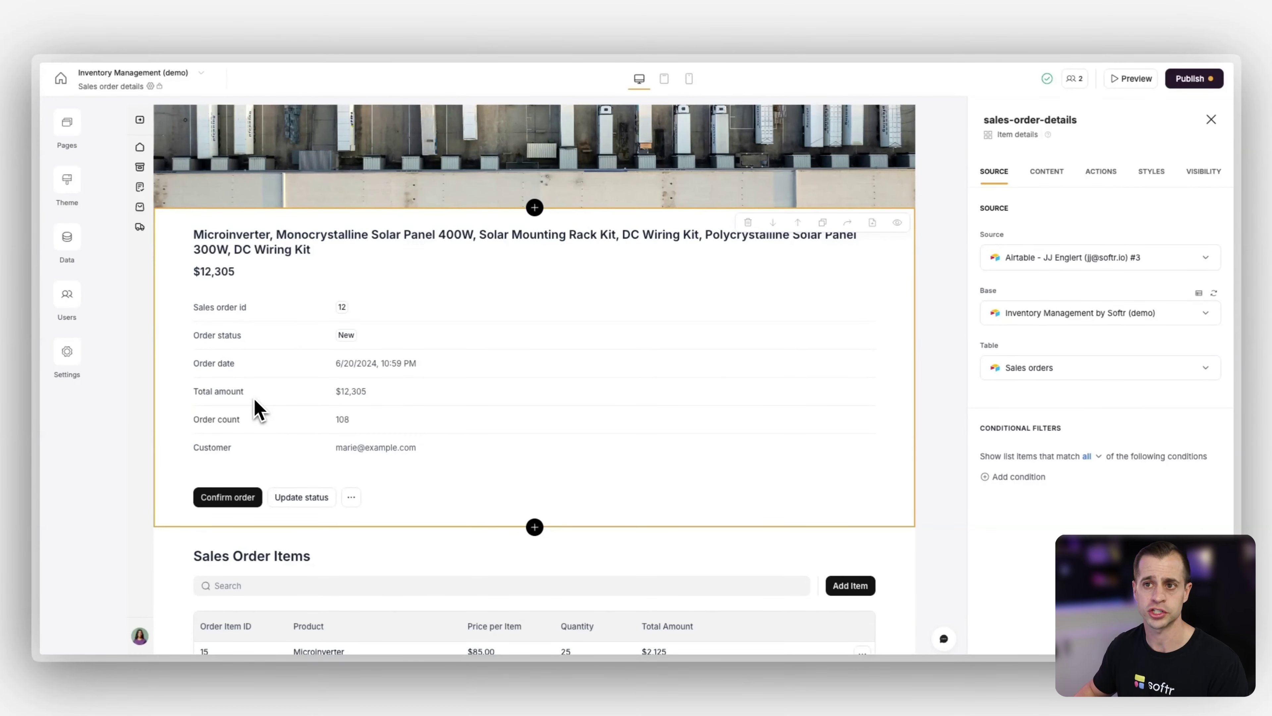
Review the field mapping options of the Order items heading and remove that heading from the details block's top section
scroll(306, 406, "up", 1)
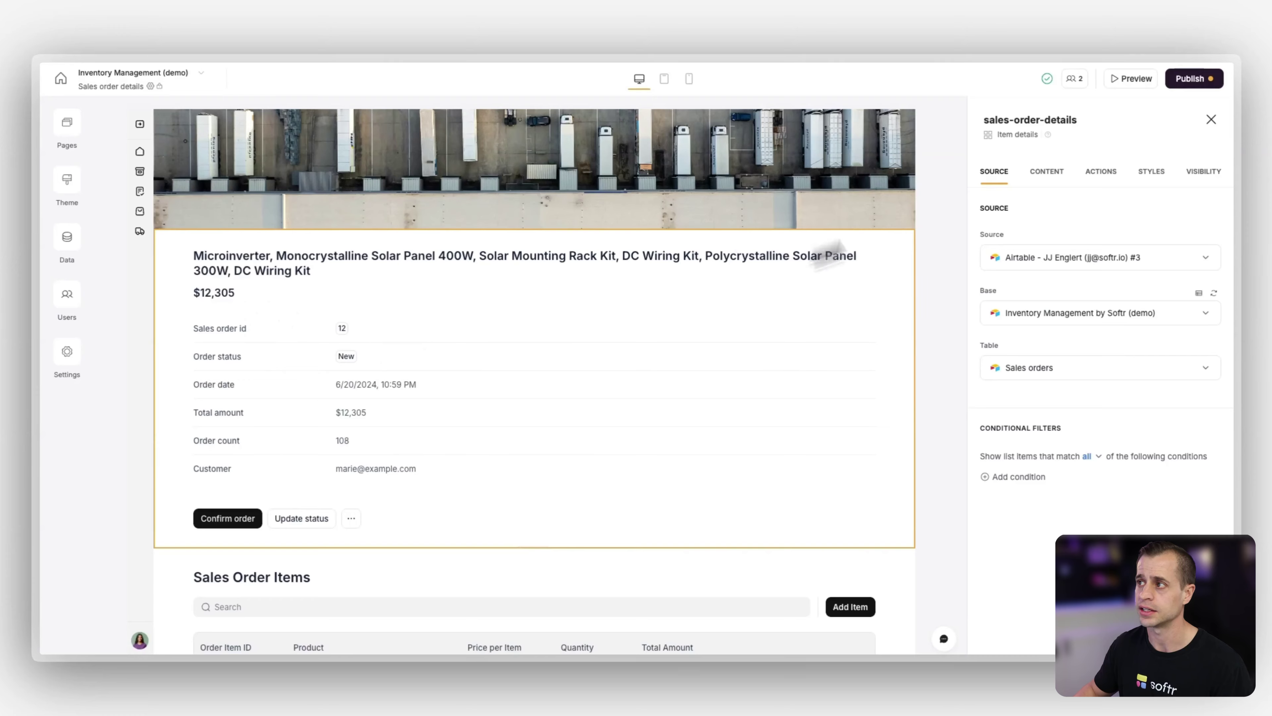
left_click(1046, 171)
scroll(1056, 332, "down", 1)
left_click(1052, 351)
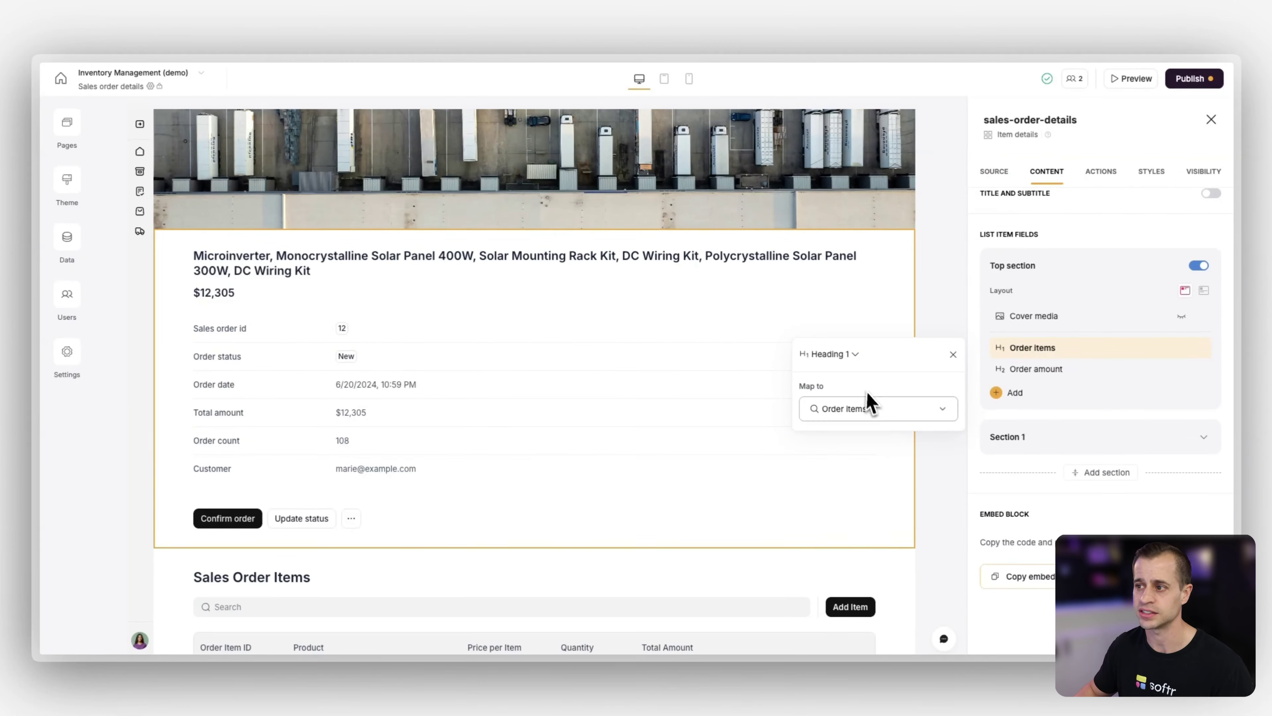
left_click(865, 409)
scroll(877, 517, "down", 5)
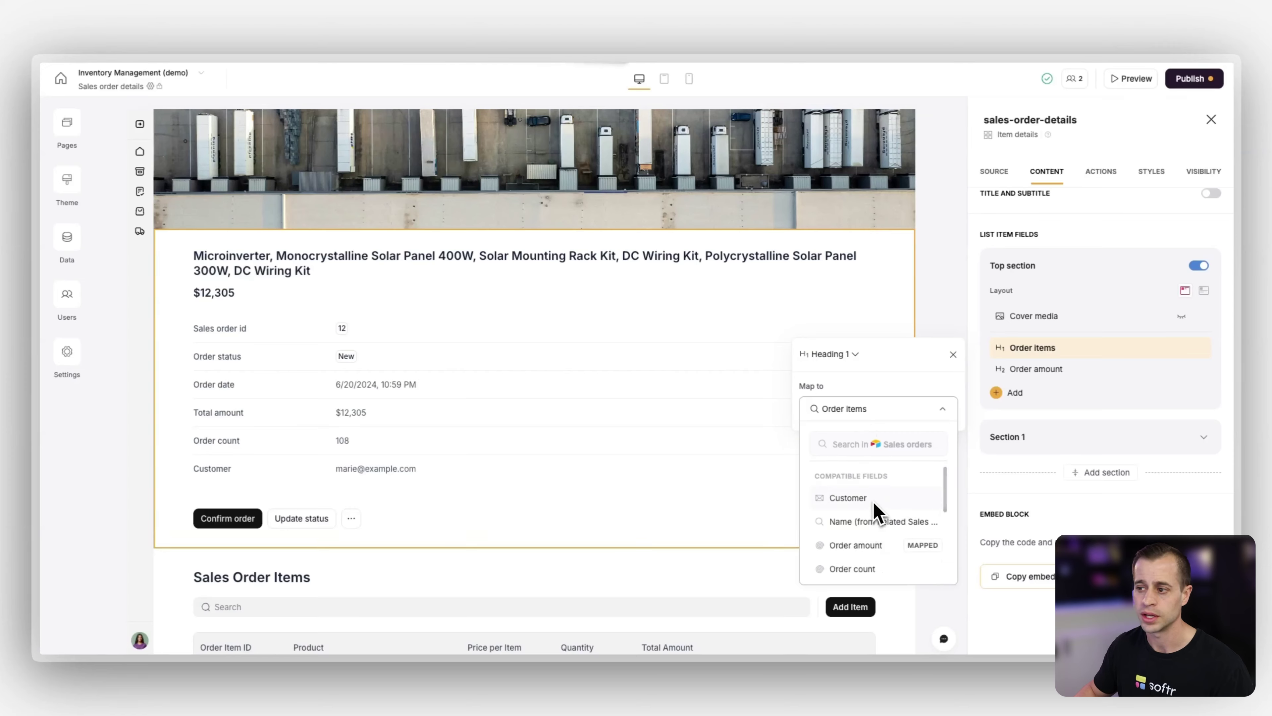
scroll(874, 532, "down", 2)
scroll(871, 559, "up", 10)
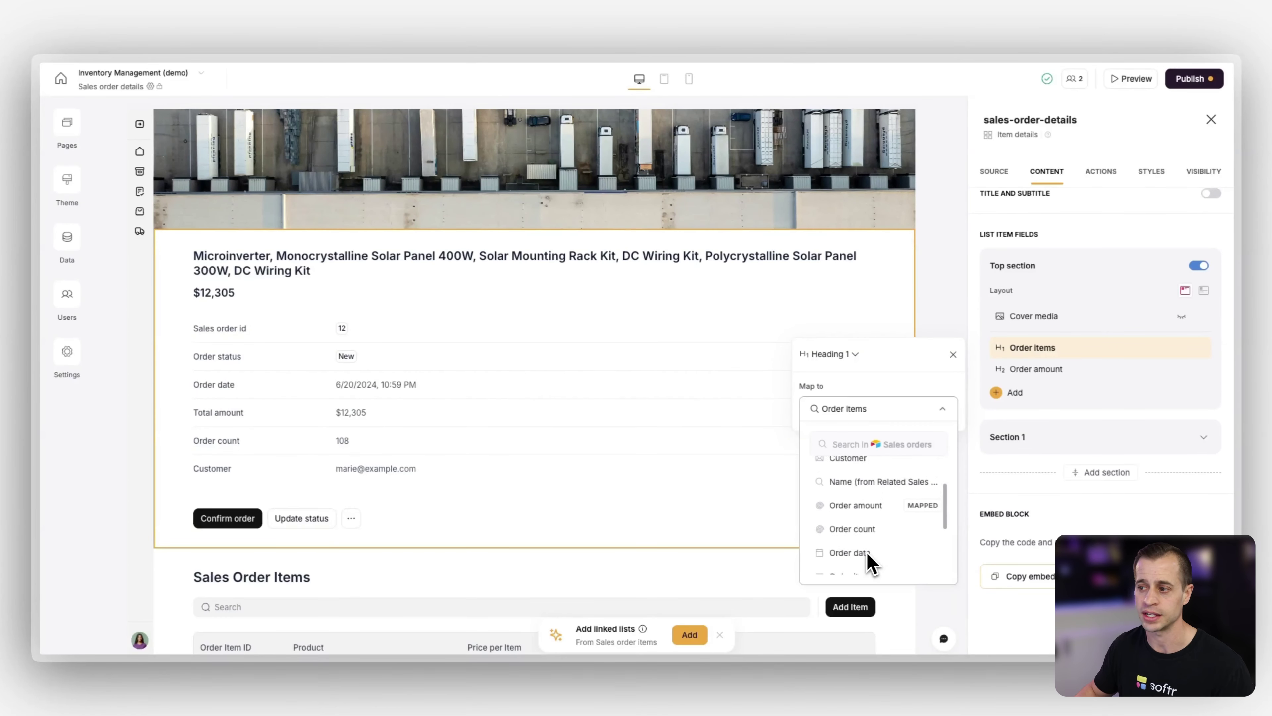
mouse_move(1055, 343)
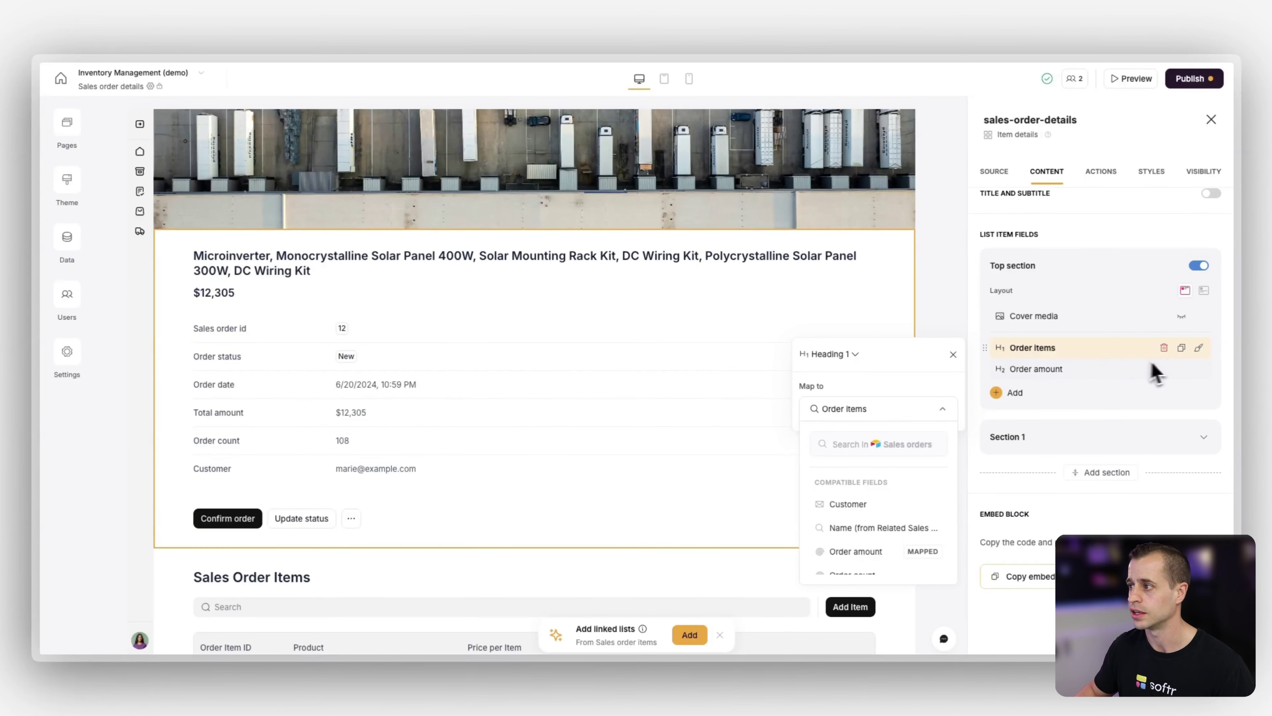
left_click(1164, 347)
Add the Name (from Related Sales person) field to Section 1 of the sales order details block
left_click(1081, 437)
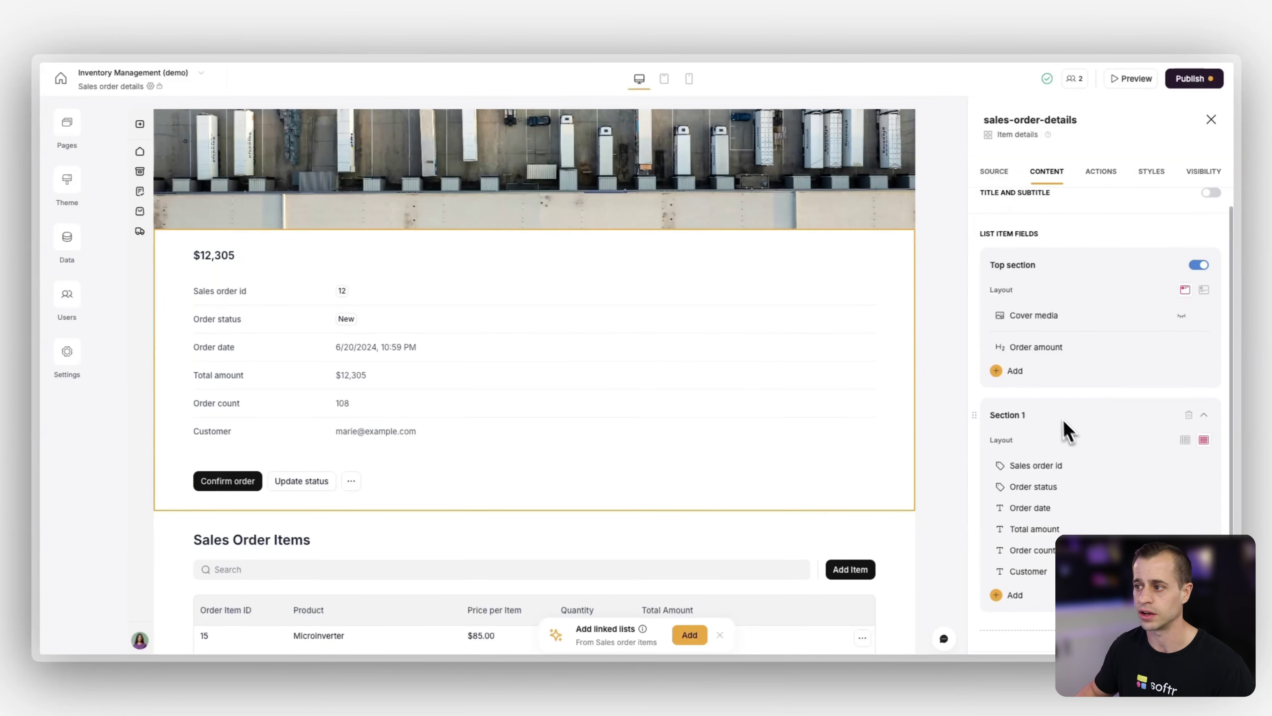
scroll(1057, 431, "down", 2)
left_click(1033, 494)
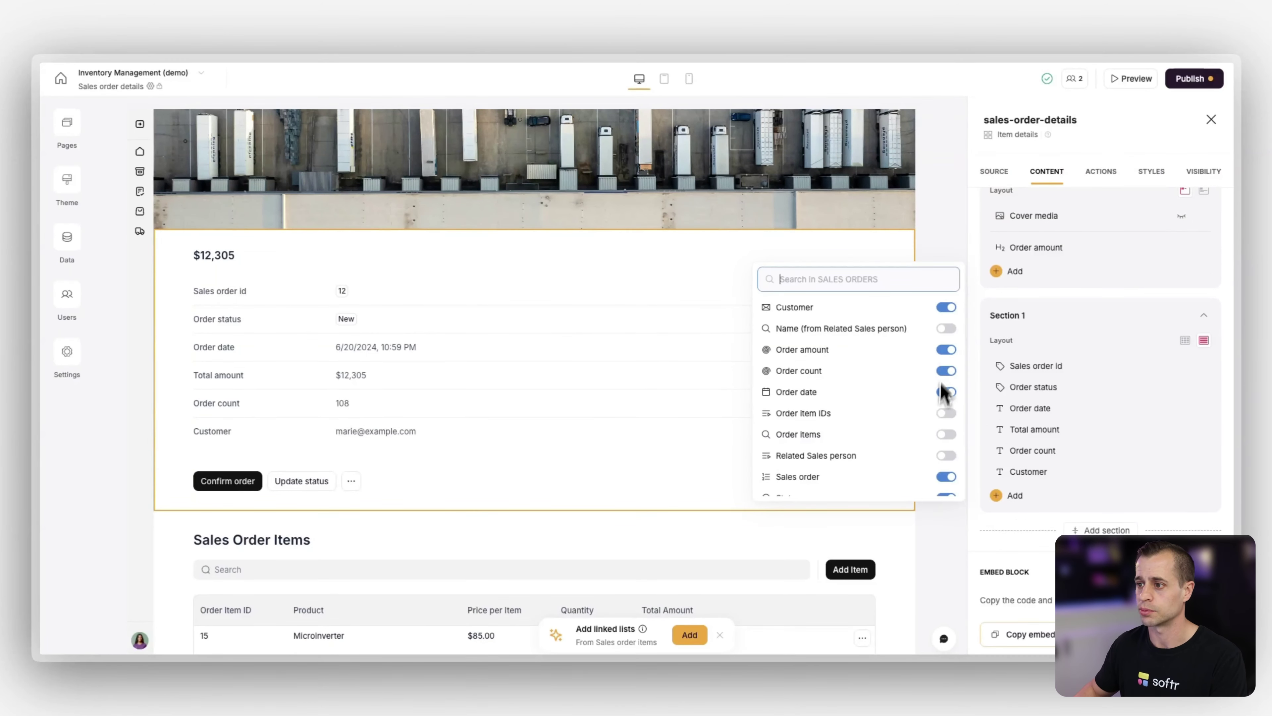
scroll(929, 435, "down", 1)
scroll(929, 435, "up", 1)
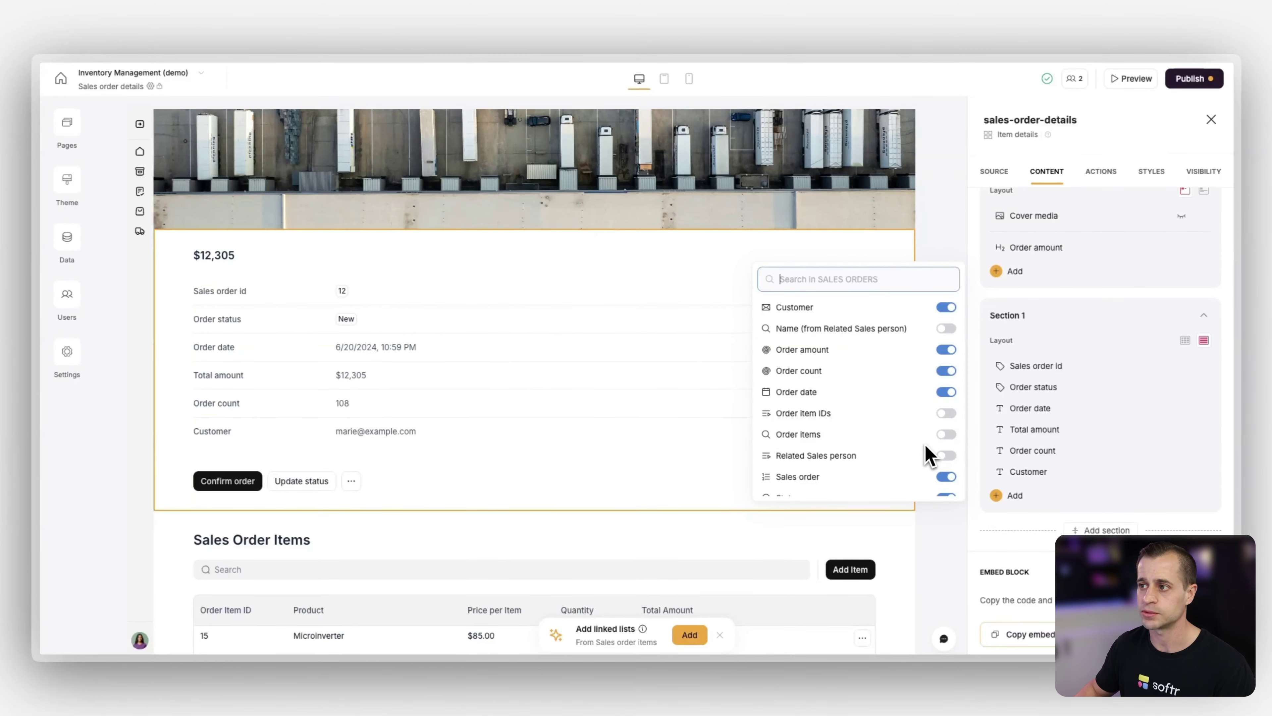
left_click(947, 328)
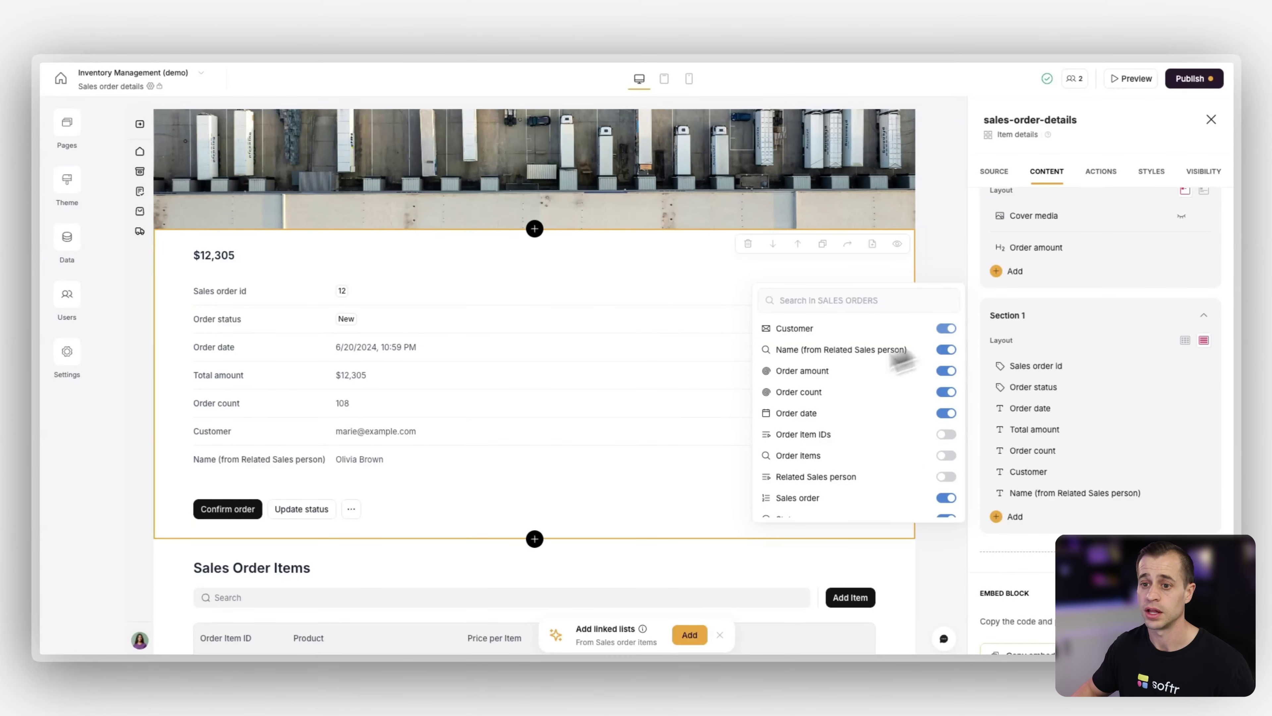
left_click(646, 436)
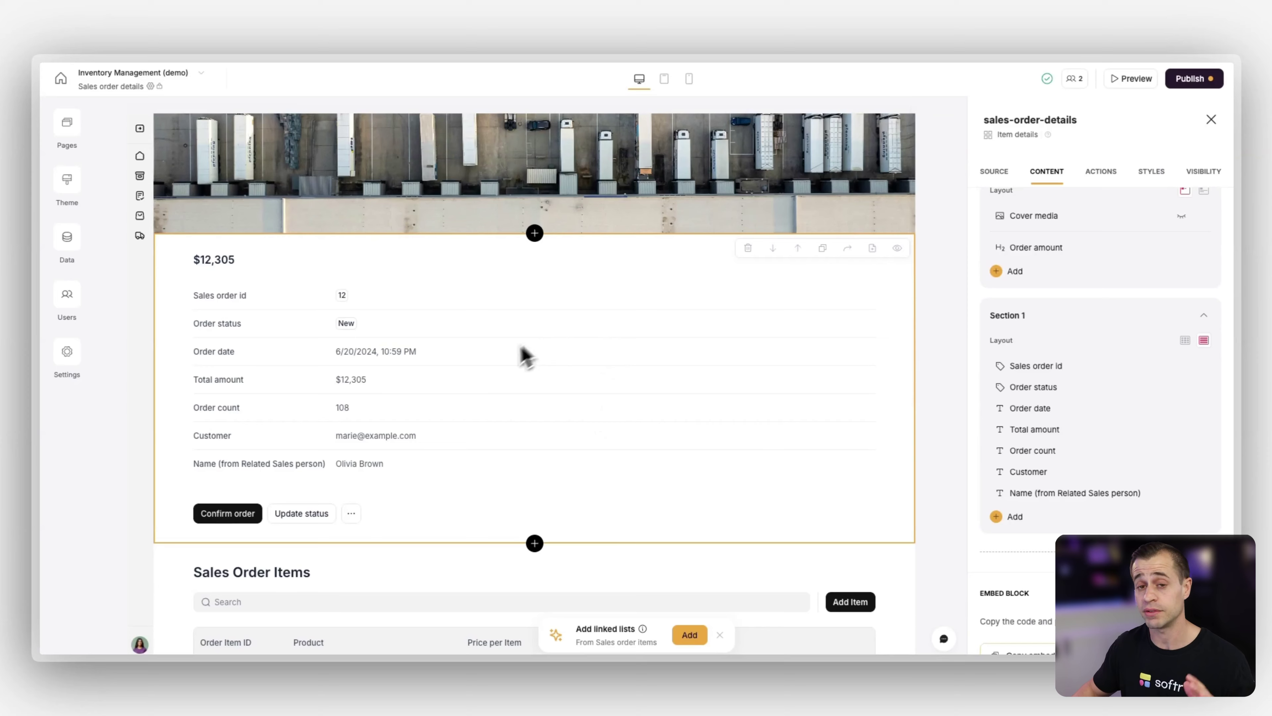
Inspect which user groups and record conditions control the Confirm order button's visibility
left_click(1108, 182)
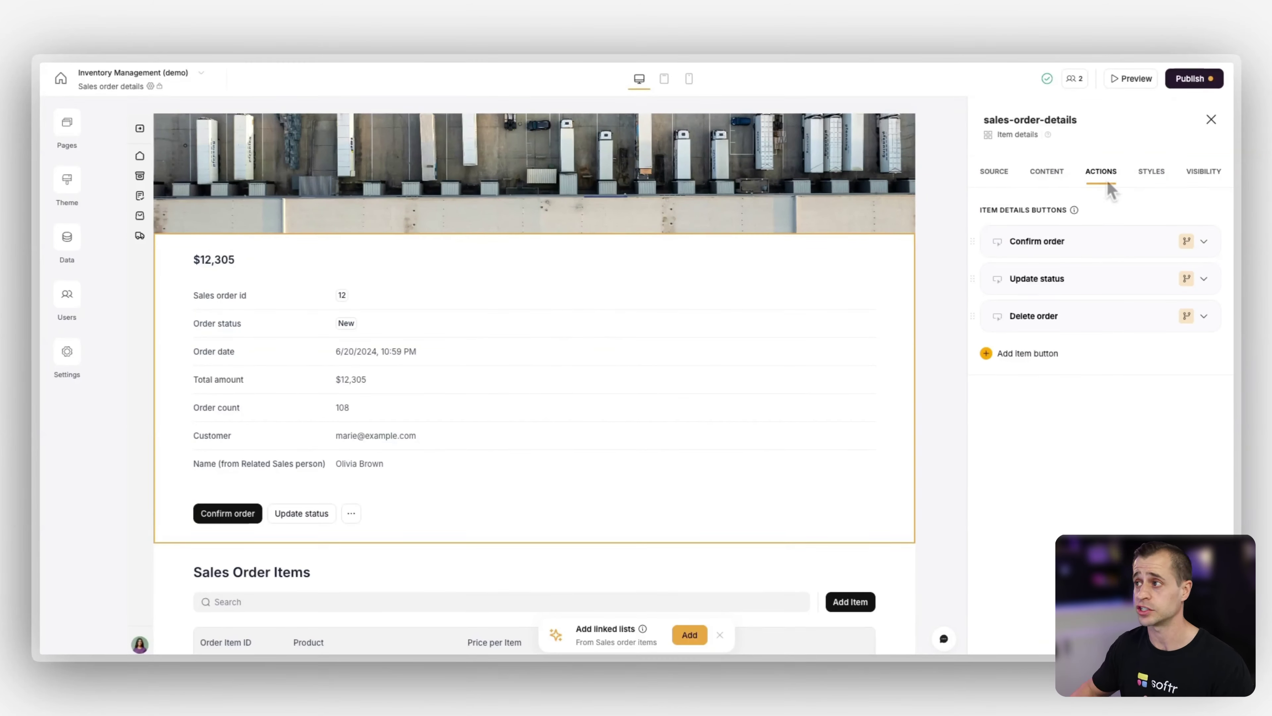
left_click(1187, 242)
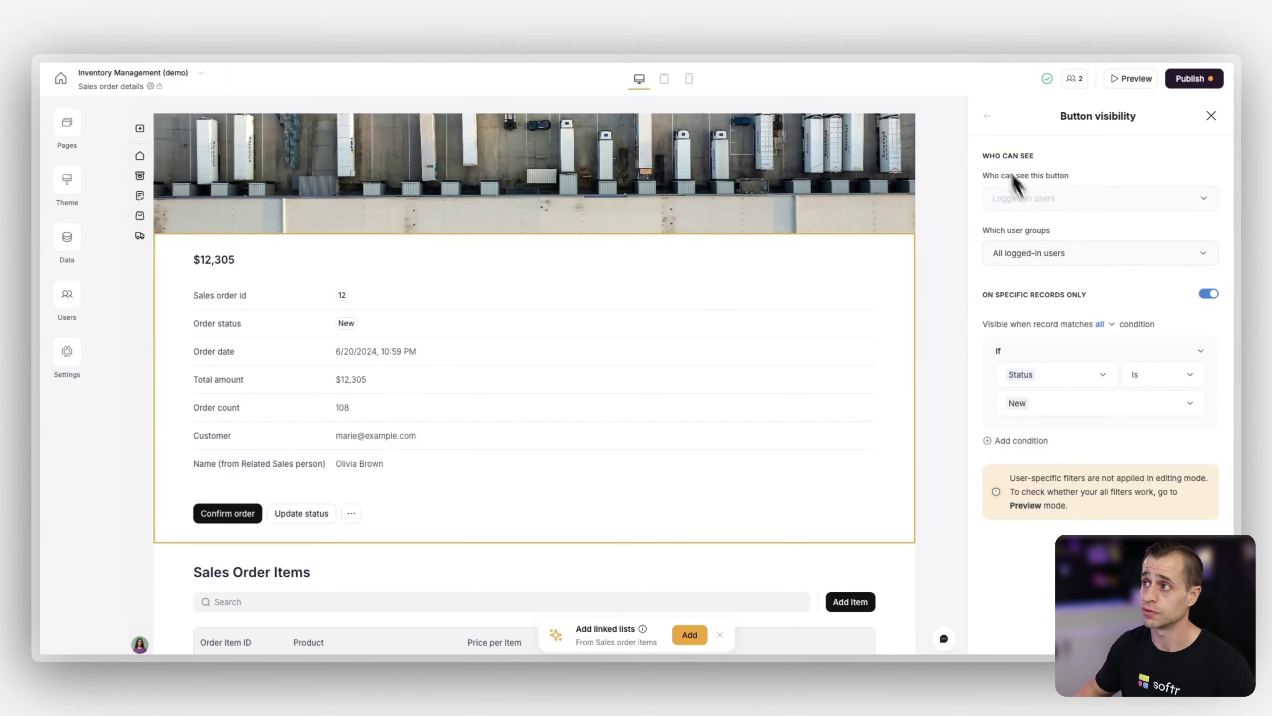
left_click(987, 116)
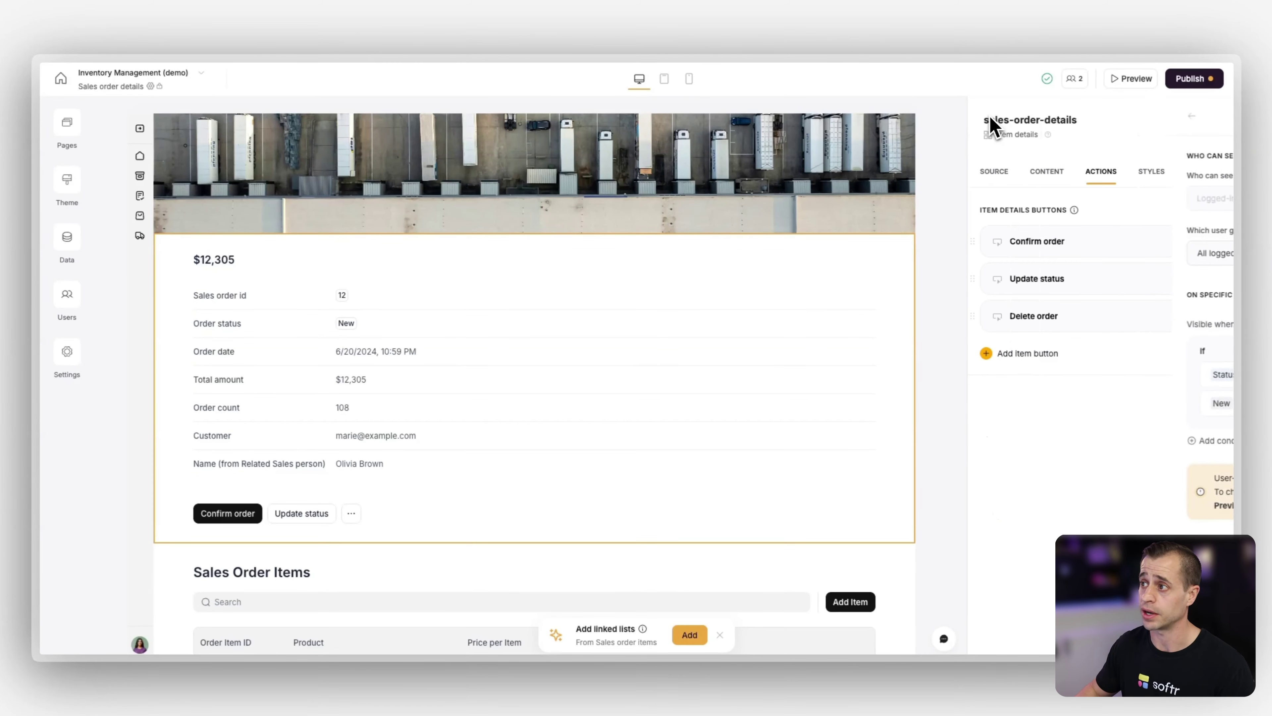
Inspect the Status field update in the Confirm order button's one-click action and recheck the button's visibility condition
left_click(1127, 249)
left_click(1122, 375)
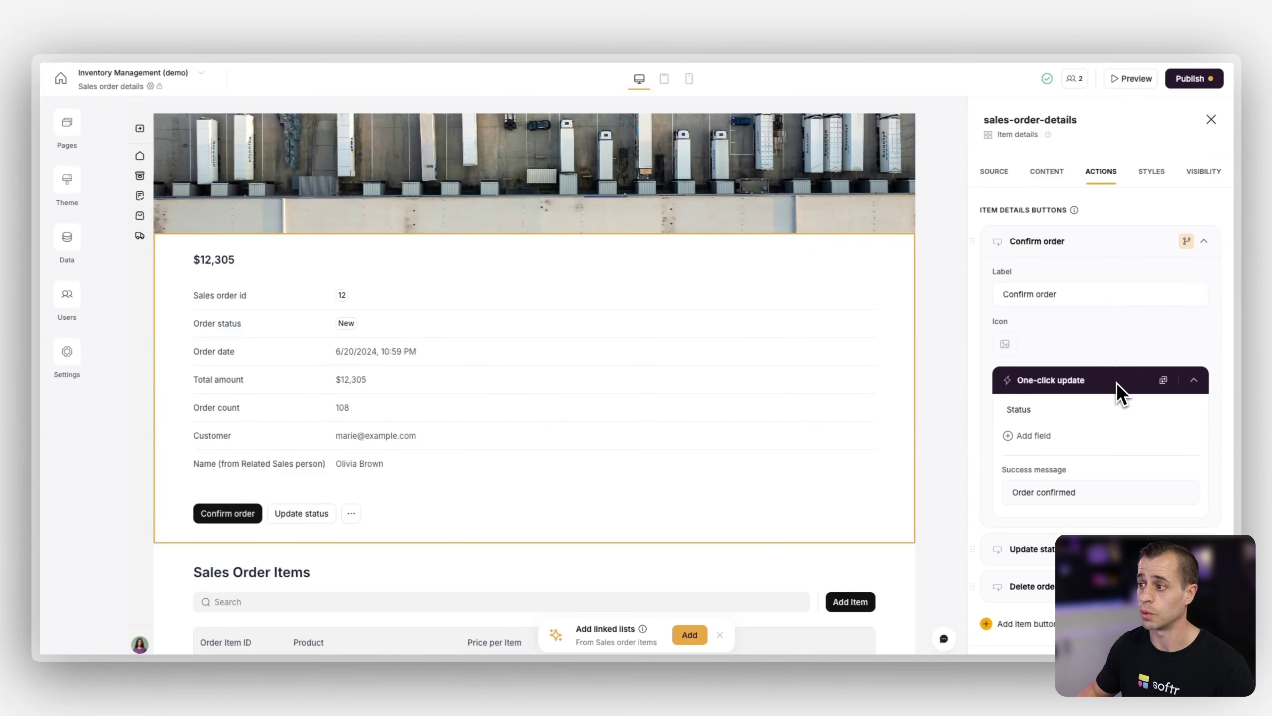
left_click(1017, 374)
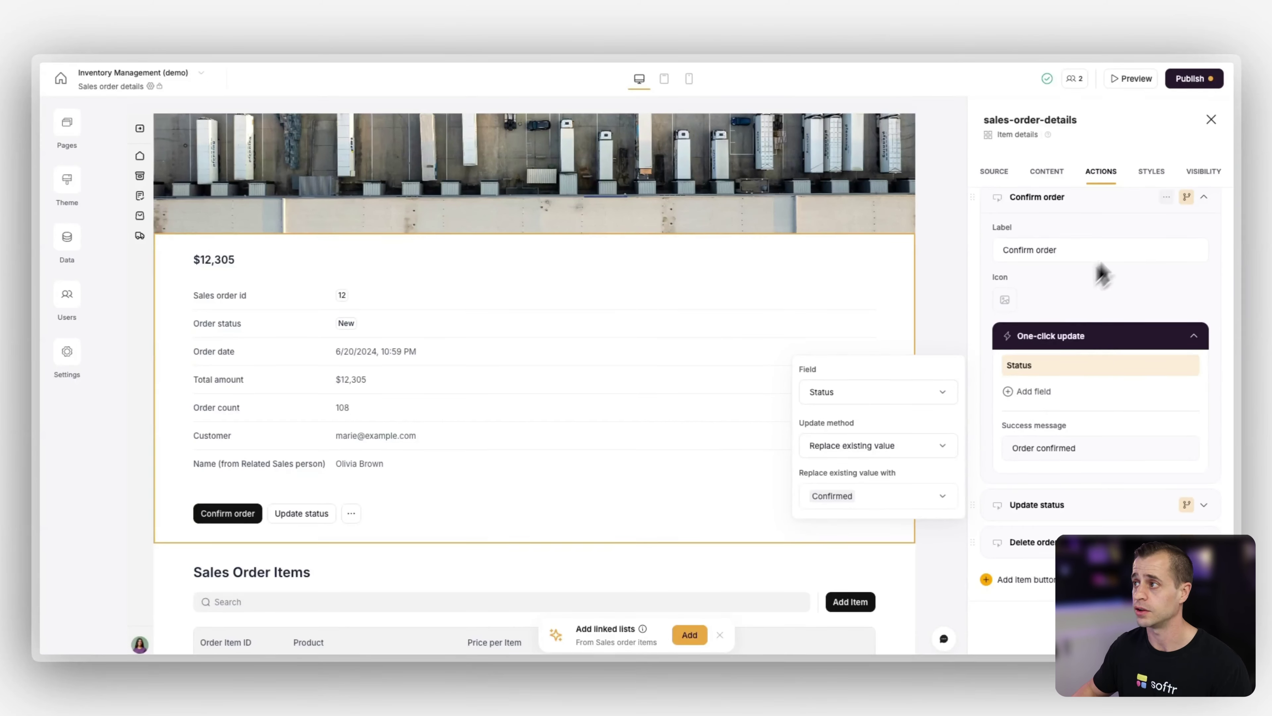
left_click(1187, 196)
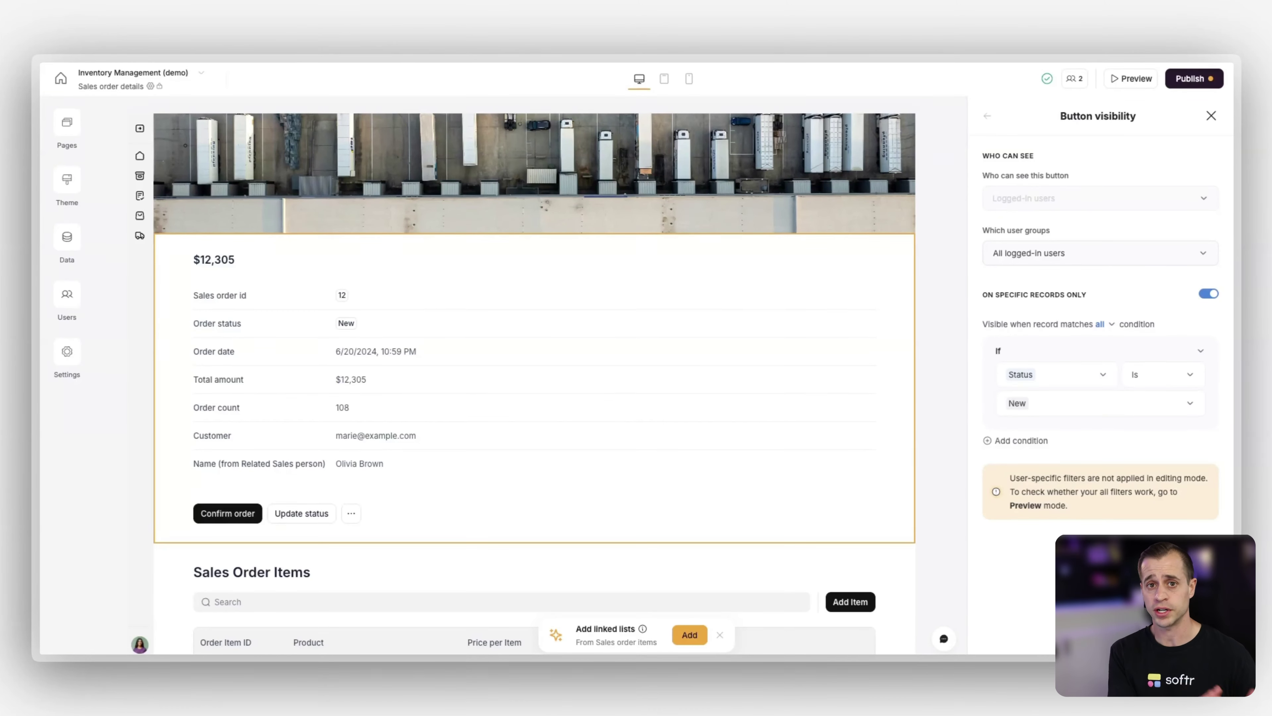
scroll(685, 512, "down", 3)
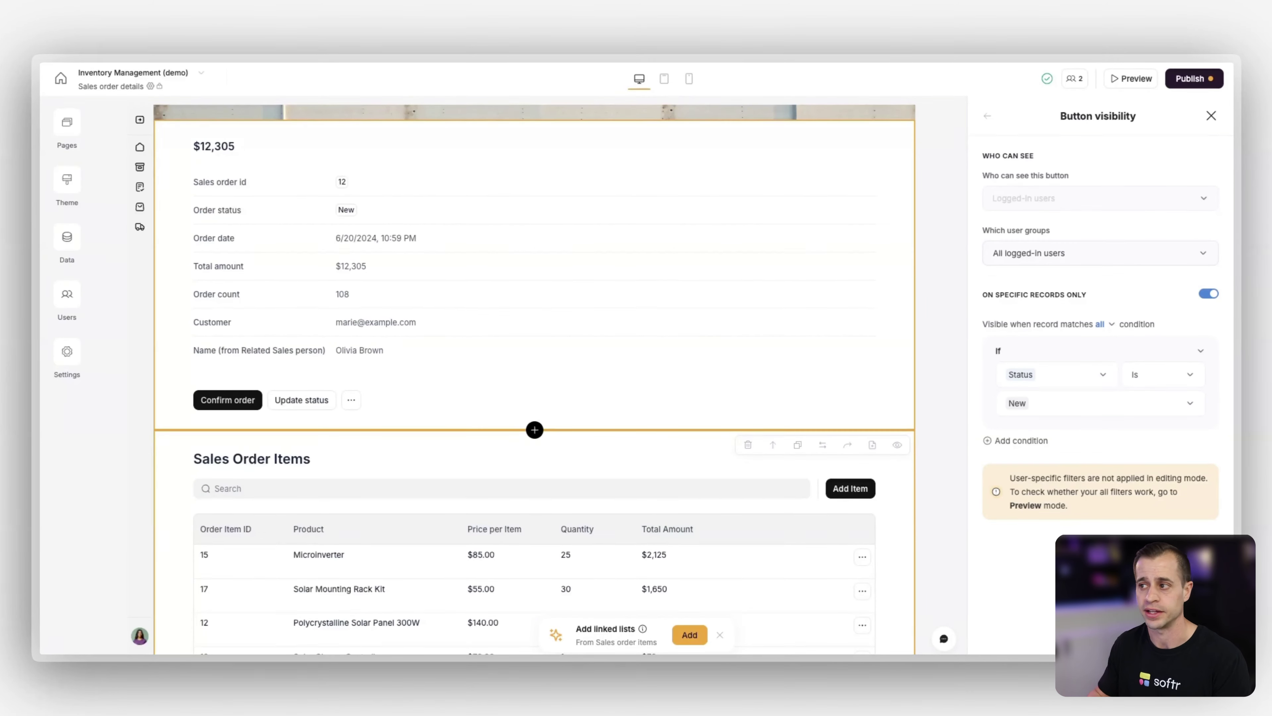
left_click(1213, 118)
Inspect the Order status dropdown options in the Update status button's Edit record form
left_click(749, 343)
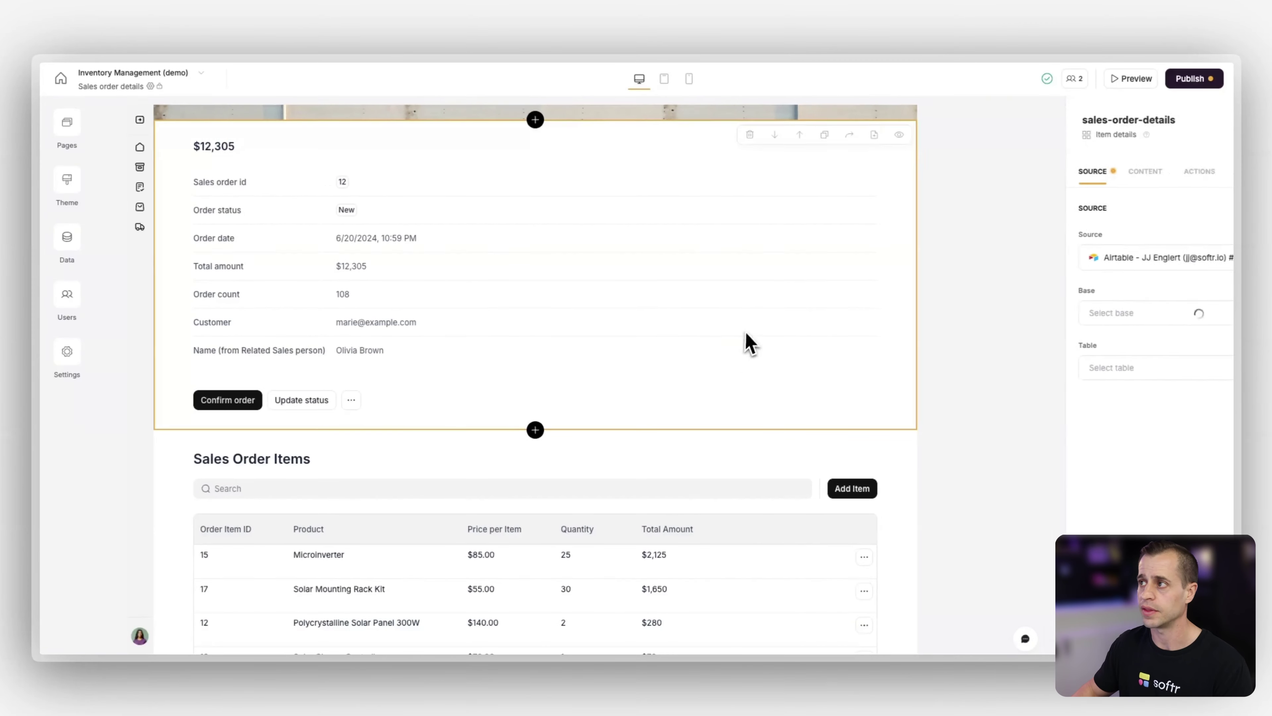
left_click(1102, 173)
left_click(1089, 283)
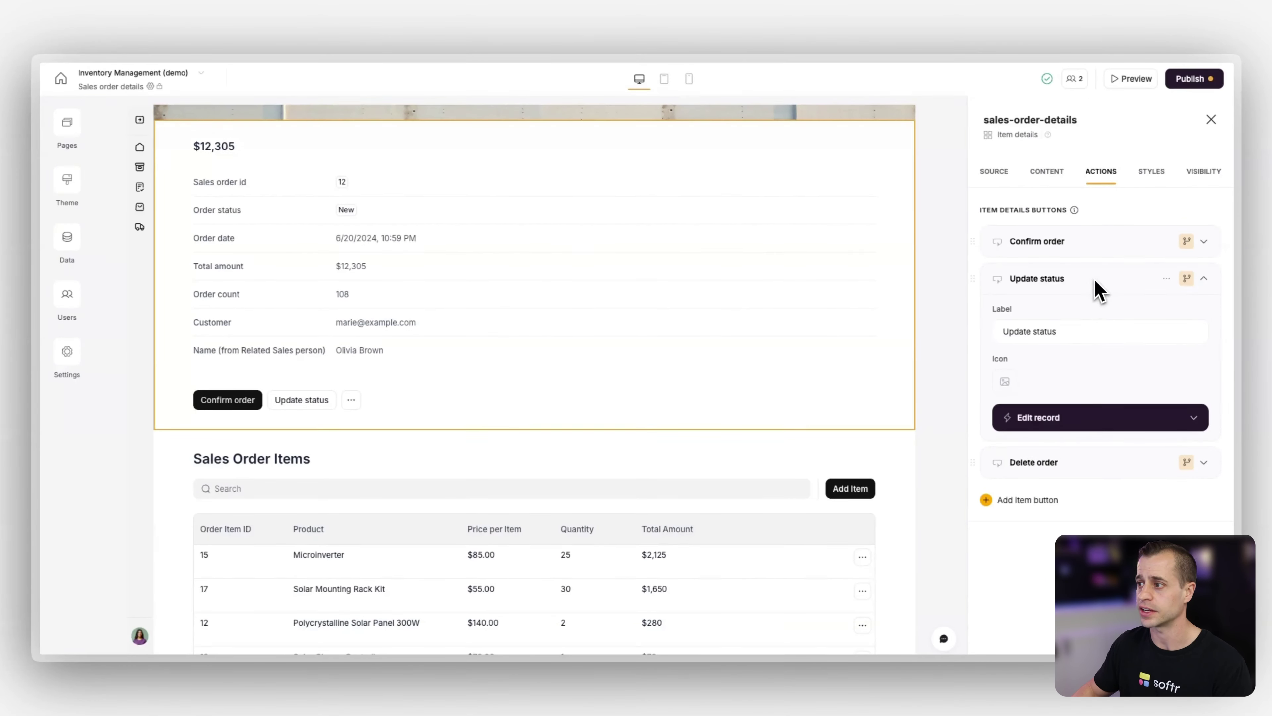
left_click(1070, 423)
left_click(1058, 363)
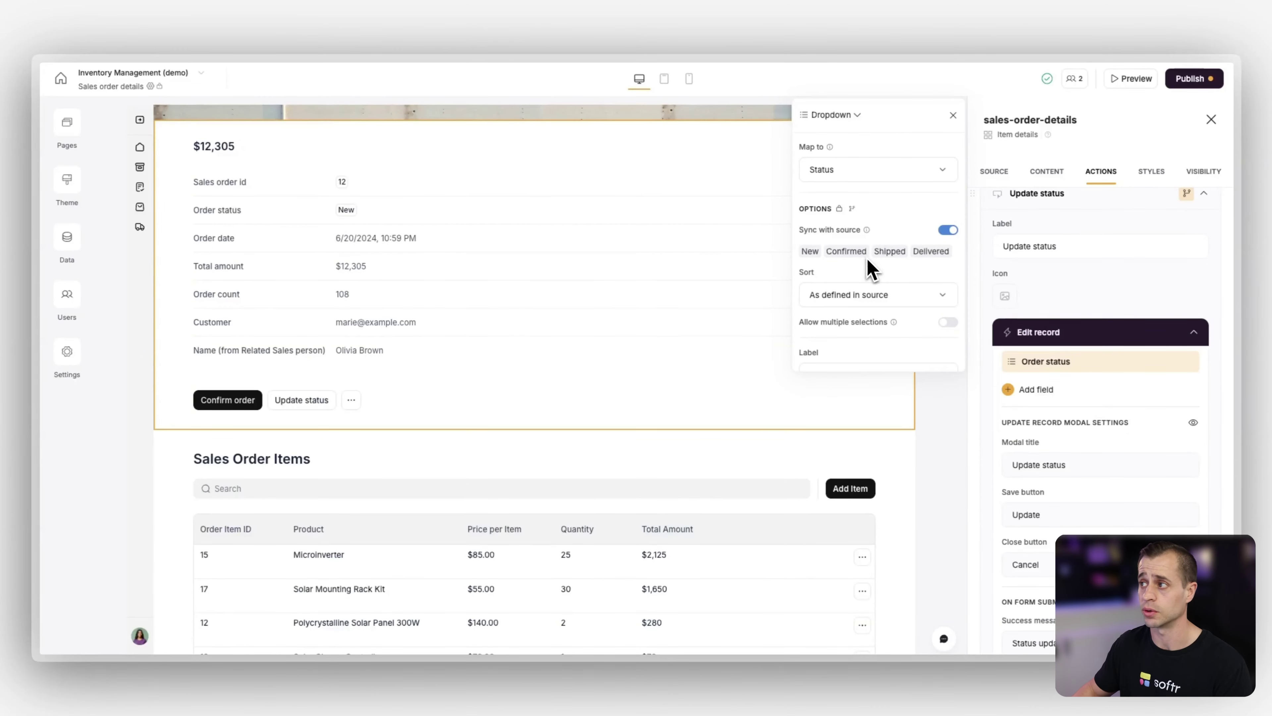
Add the Warehouse Manager user group to those who can see the Update status button
scroll(1177, 301, "up", 2)
left_click(1184, 267)
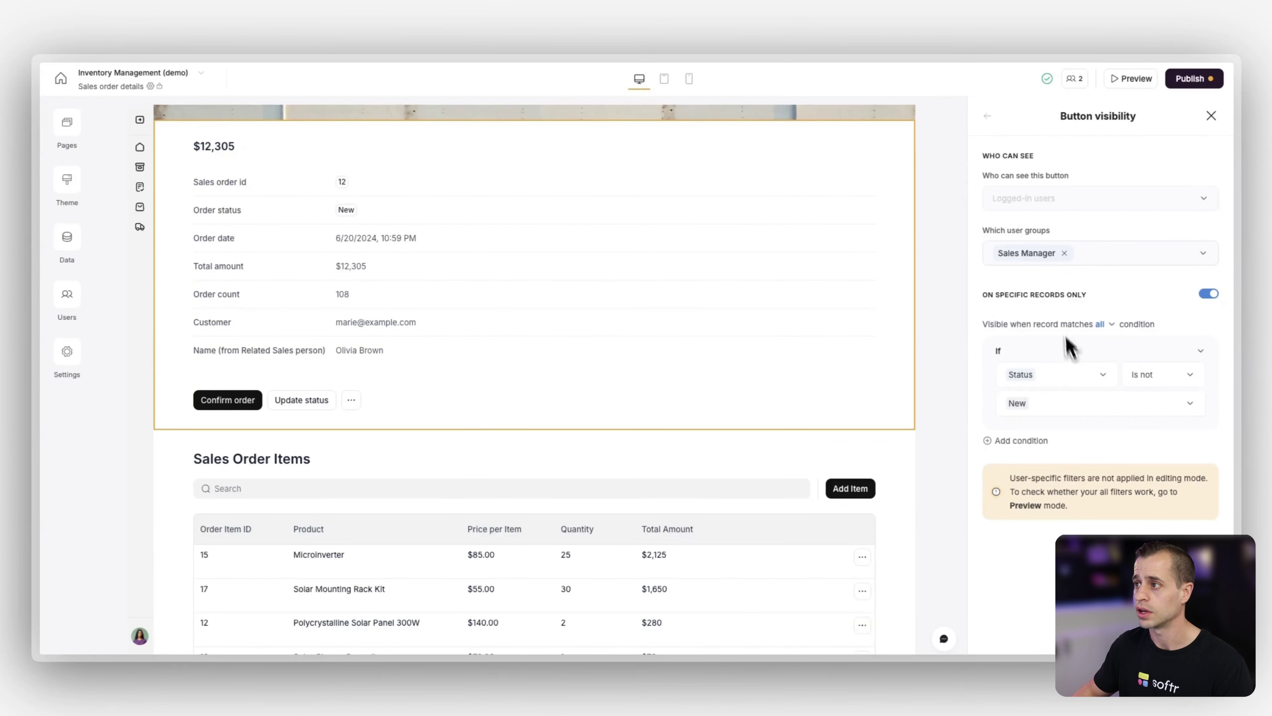
left_click(1101, 256)
left_click(1052, 329)
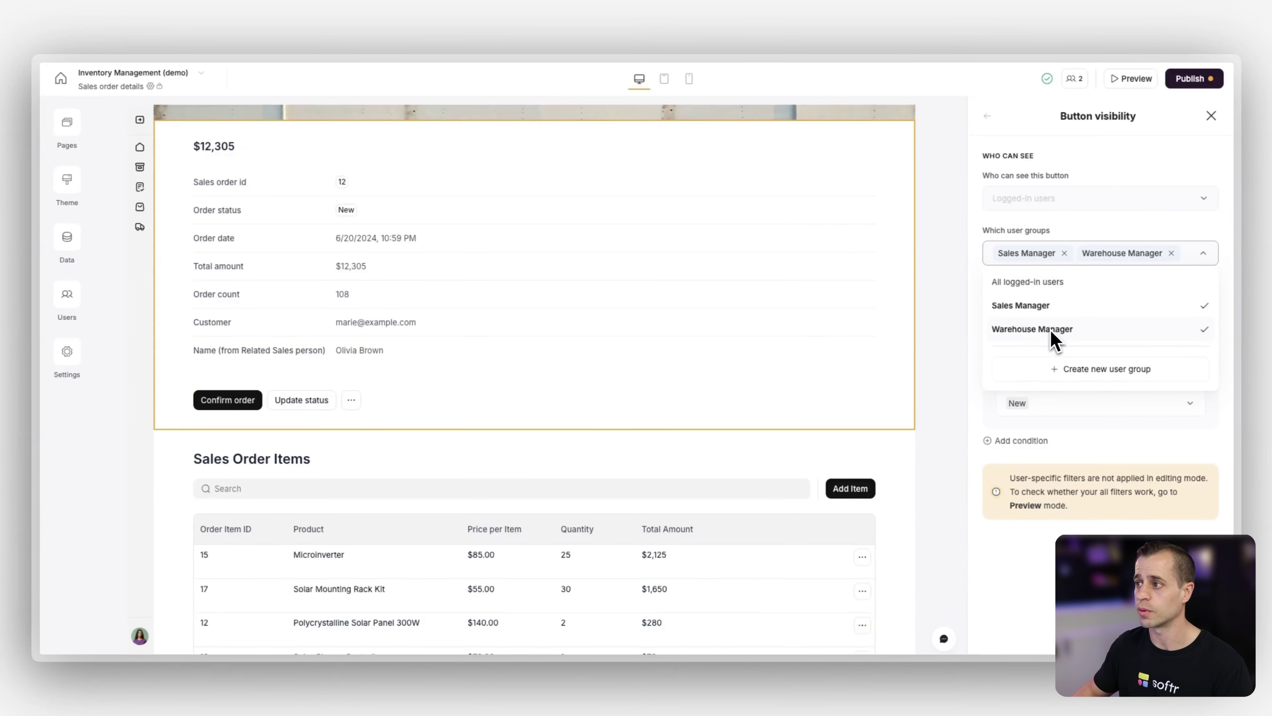
left_click(1124, 259)
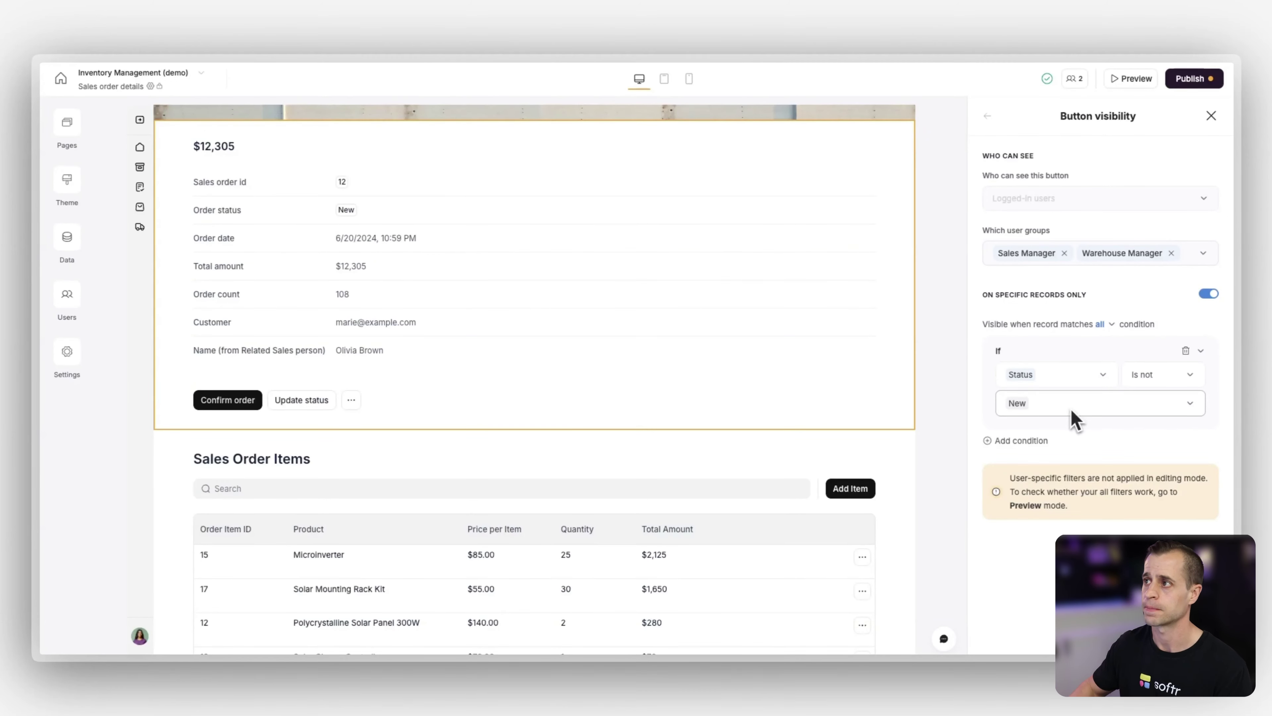
left_click(987, 116)
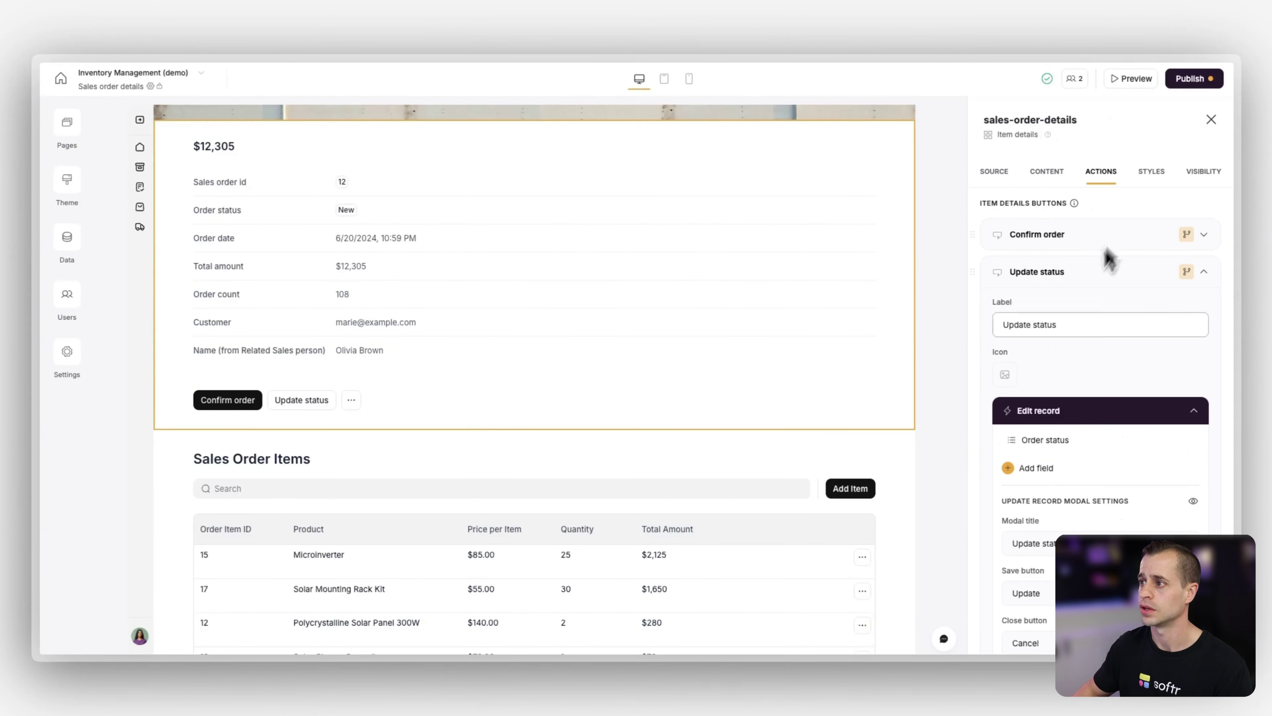
left_click(1109, 273)
Restrict the Delete order button's visibility to the Sales Manager and Warehouse Manager user groups
left_click(1097, 321)
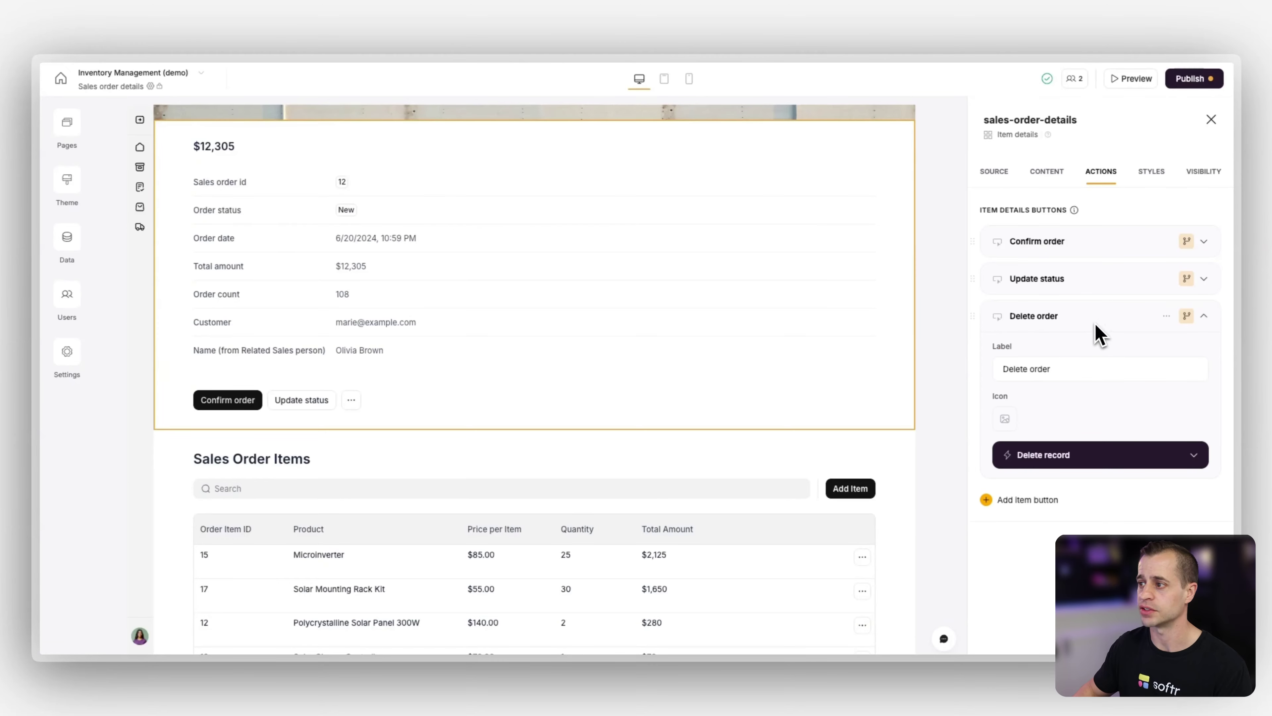
left_click(1187, 316)
left_click(1066, 257)
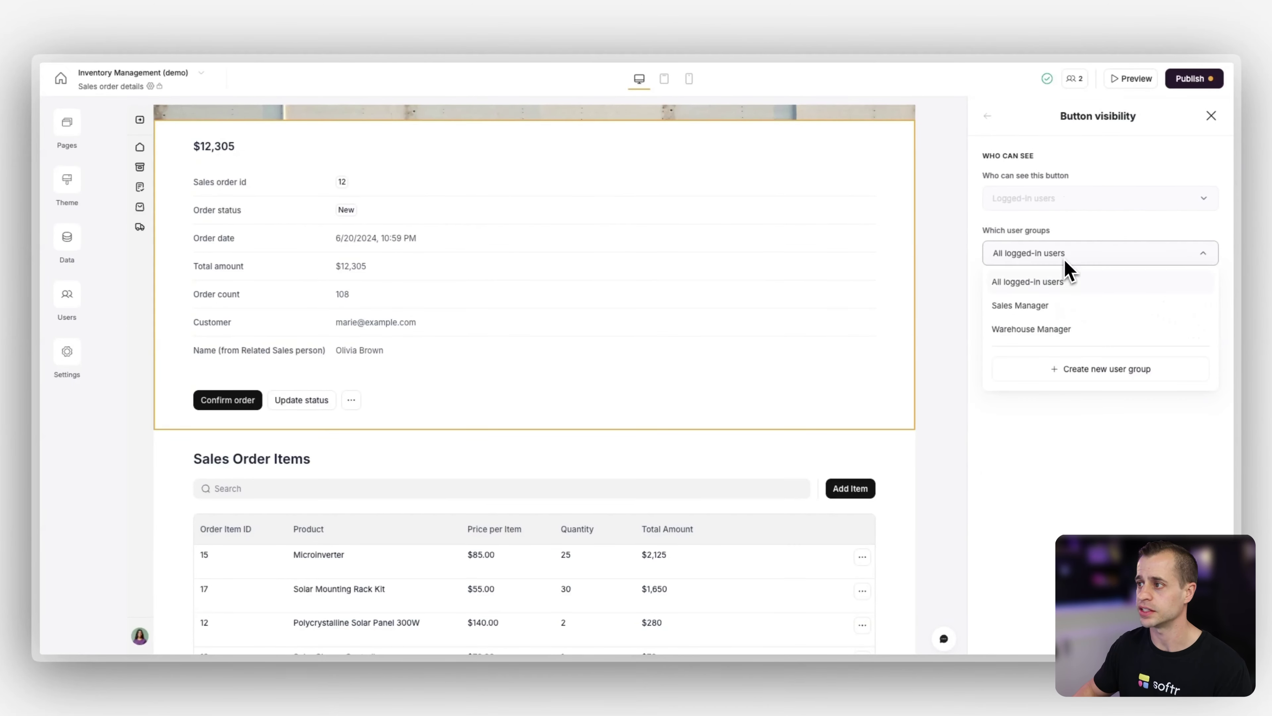
left_click(1057, 341)
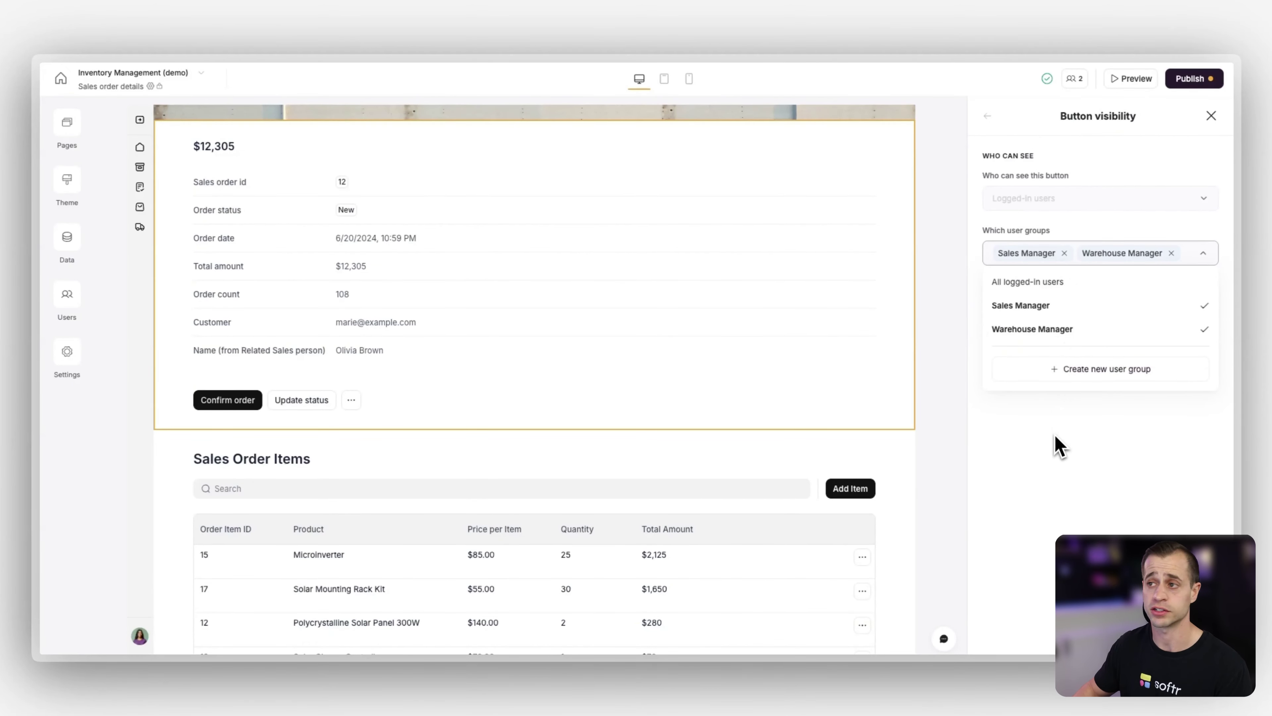
left_click(1057, 449)
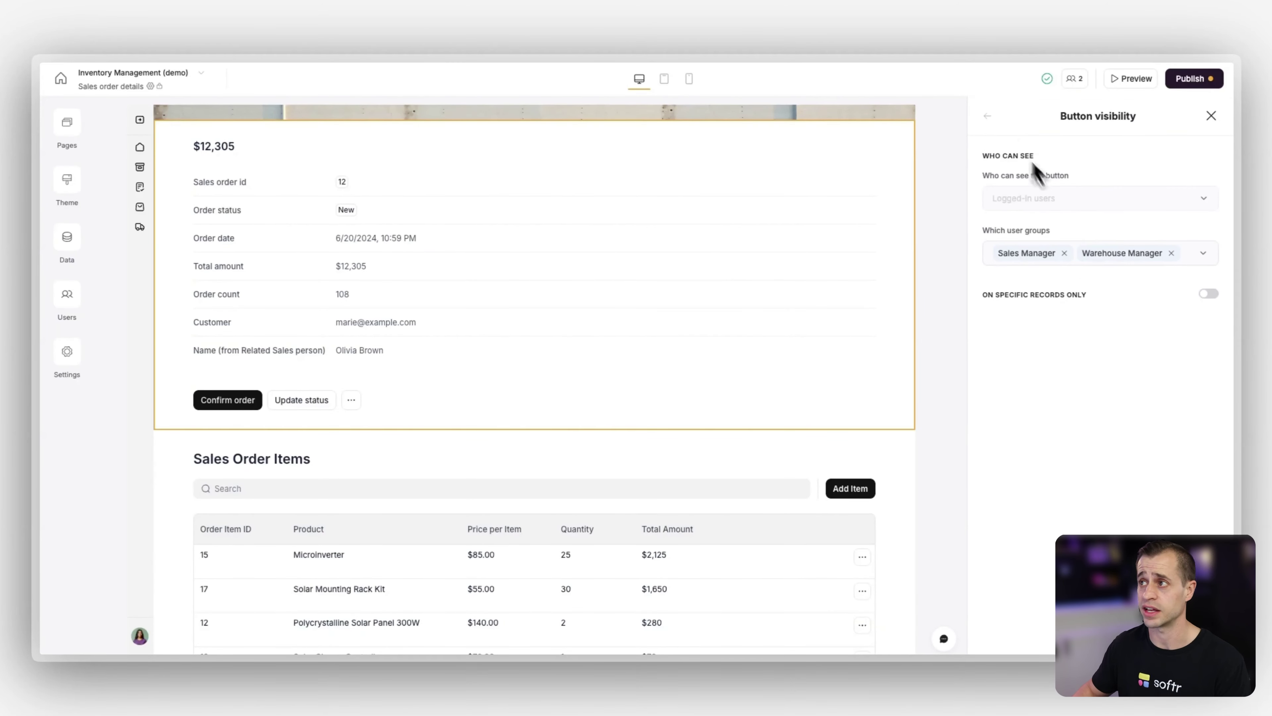
left_click(988, 120)
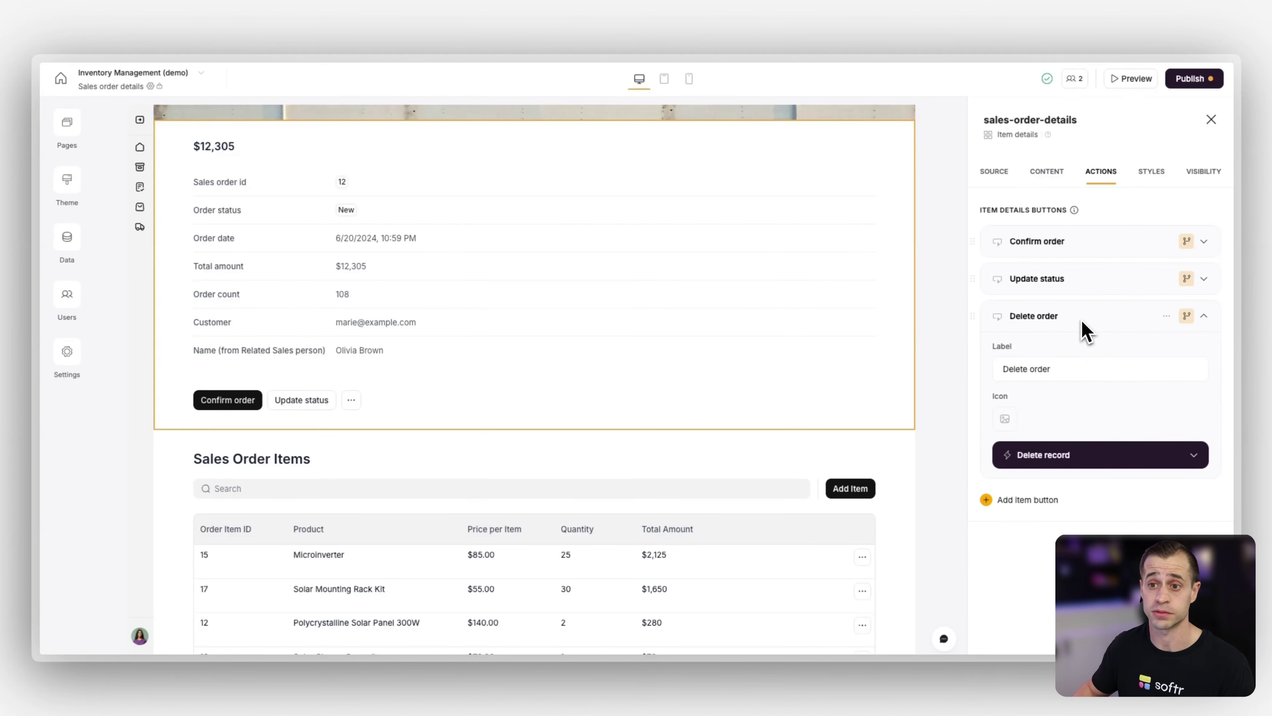
left_click(1082, 322)
Select the Sales Order Items table block on the details page to view its source settings
scroll(719, 526, "up", 3)
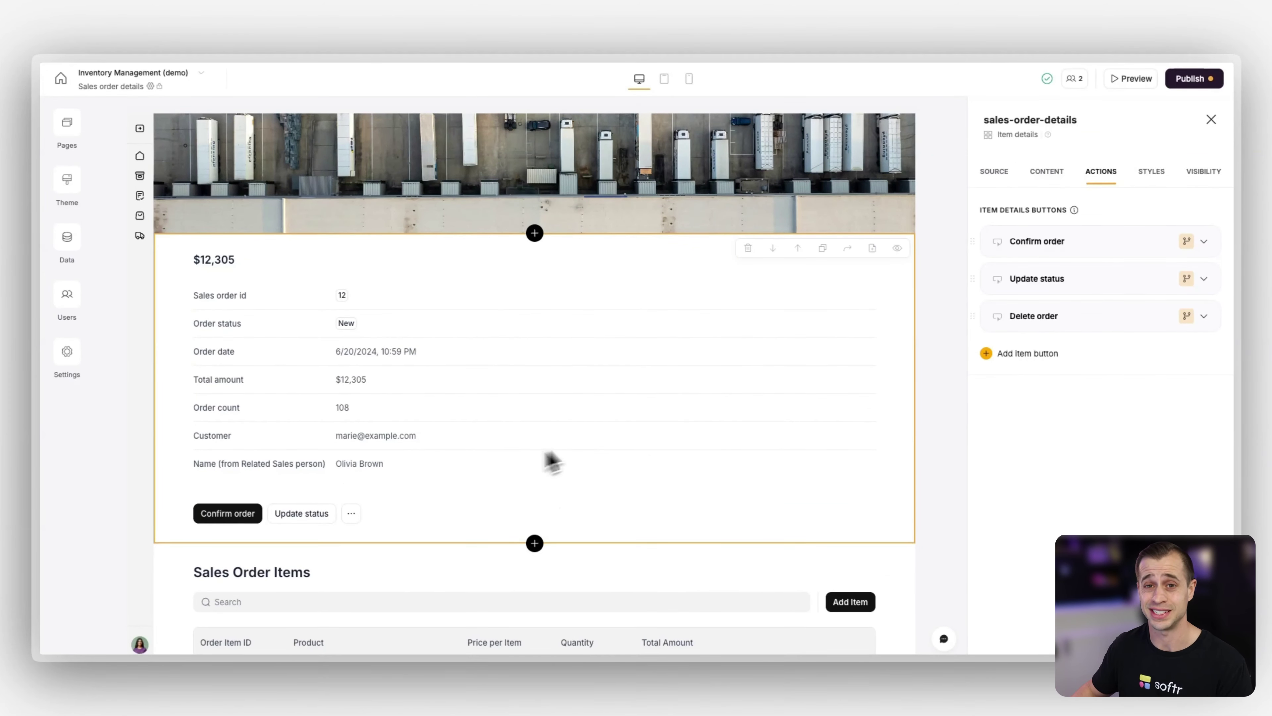
scroll(525, 443, "down", 2)
scroll(532, 444, "down", 4)
left_click(548, 440)
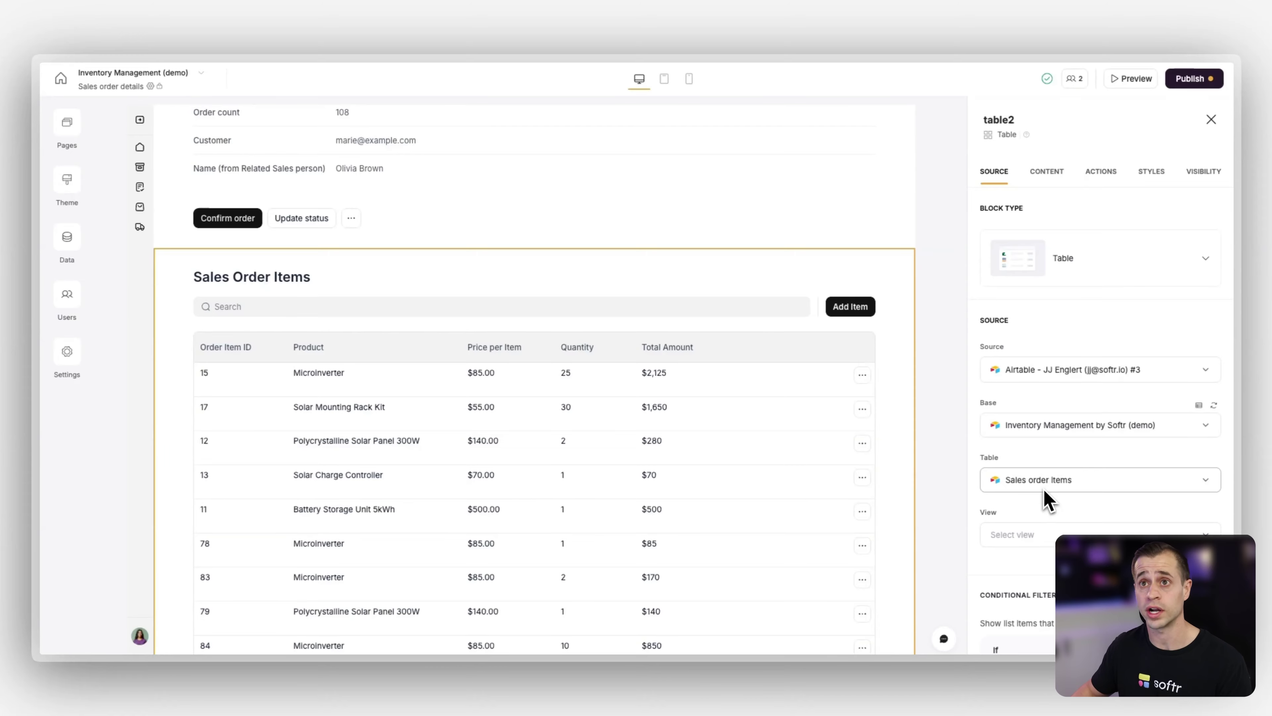
Switch to the Airtable base and compare the Sales order items table with the Sales orders table
left_click(225, 65)
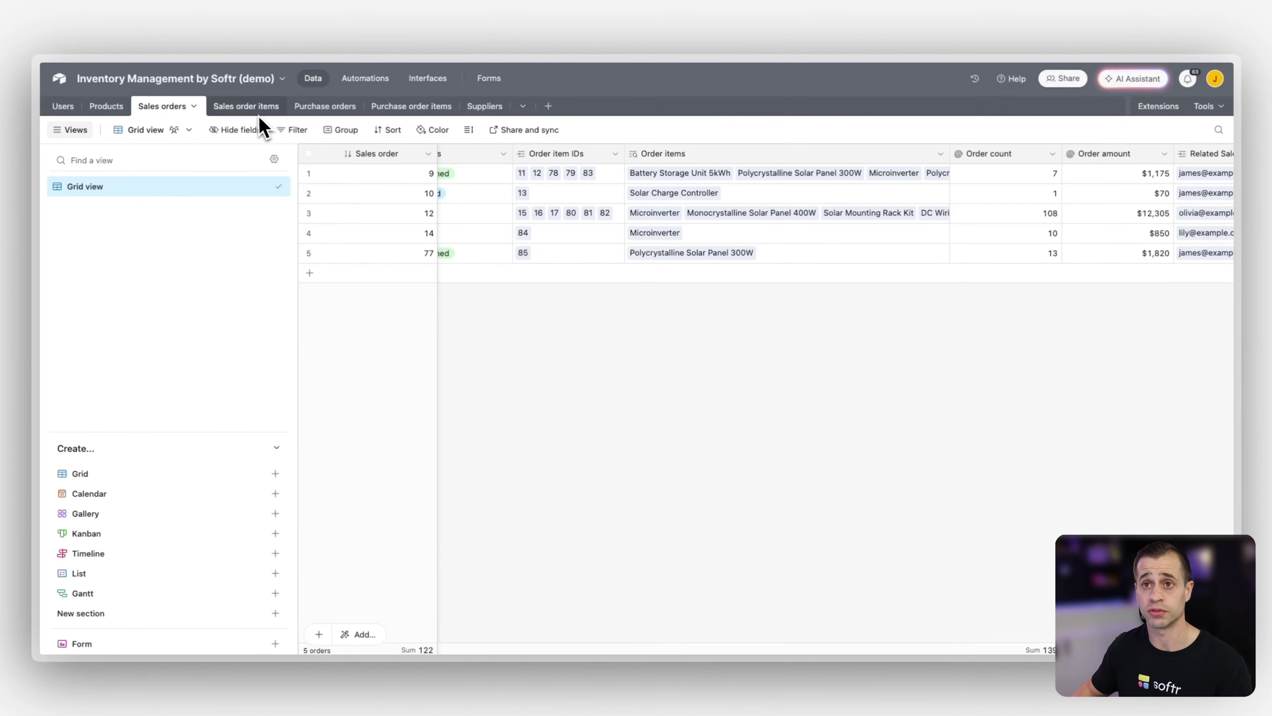
left_click(190, 115)
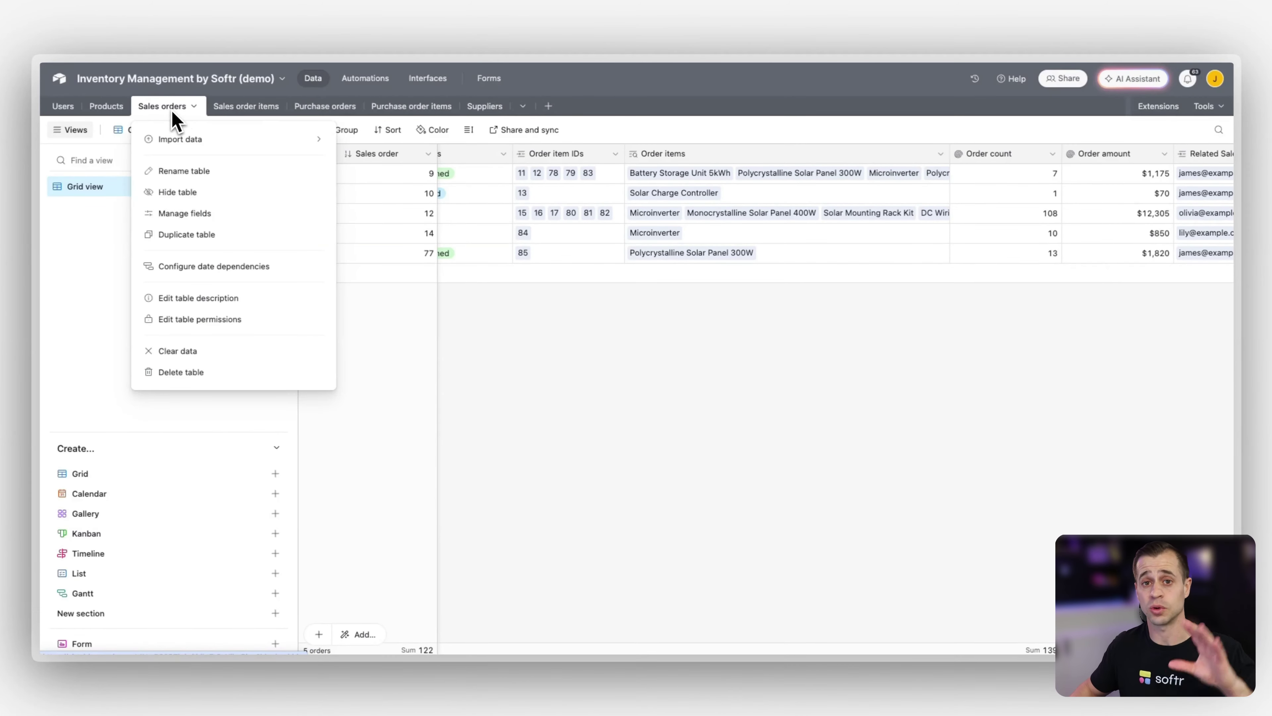
left_click(193, 116)
left_click(264, 108)
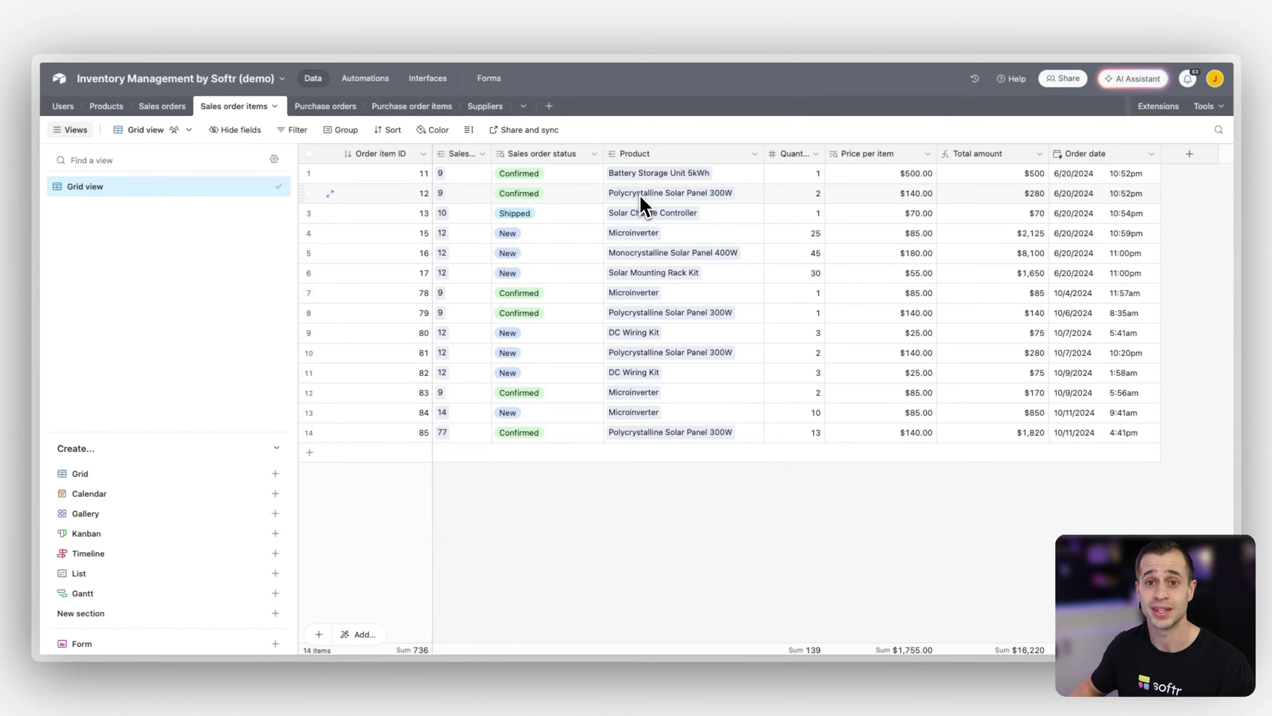
left_click(160, 106)
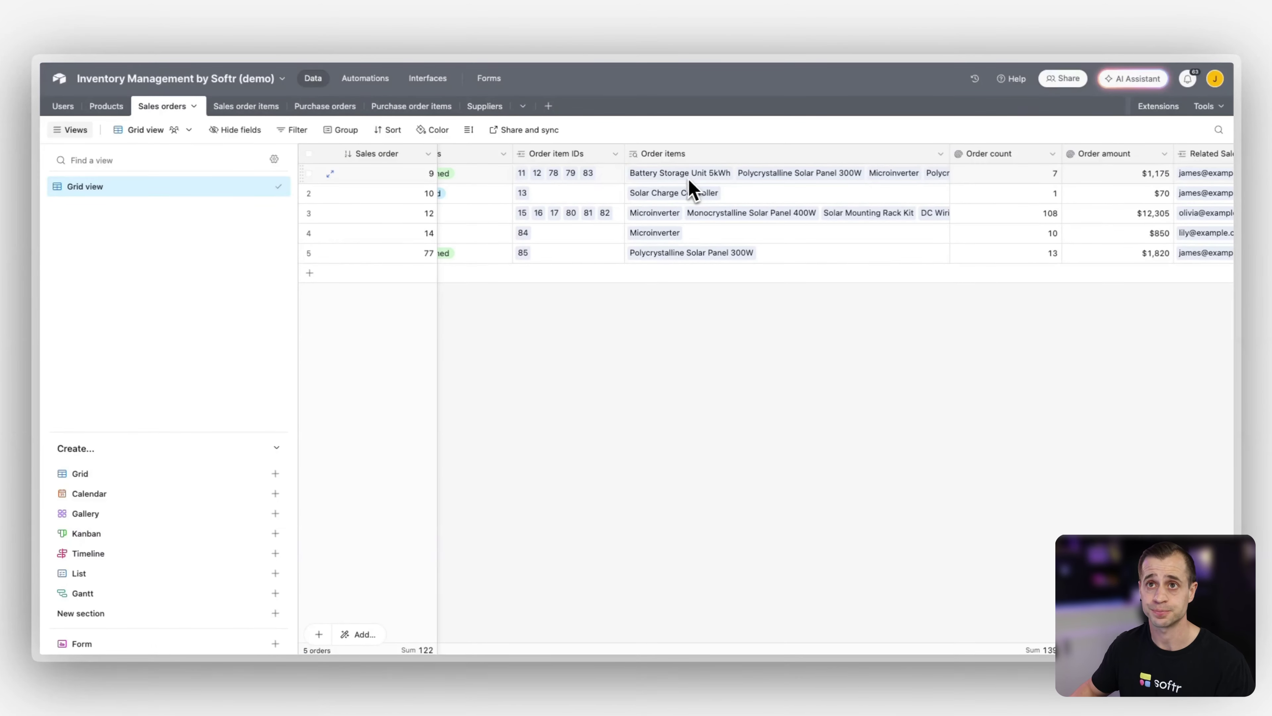
Switch back to Softr and review the Sales Order Items table's conditional filter on the Sales order field
left_click(710, 24)
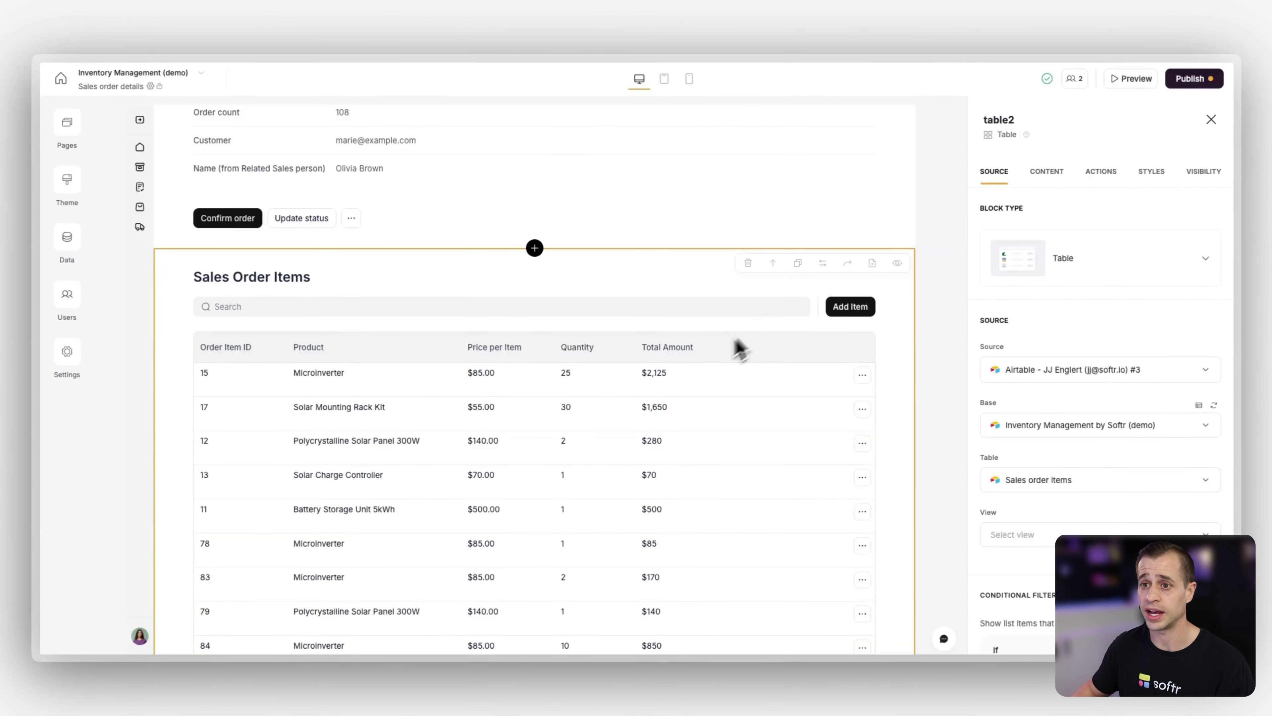
scroll(733, 346, "down", 2)
scroll(1076, 415, "down", 5)
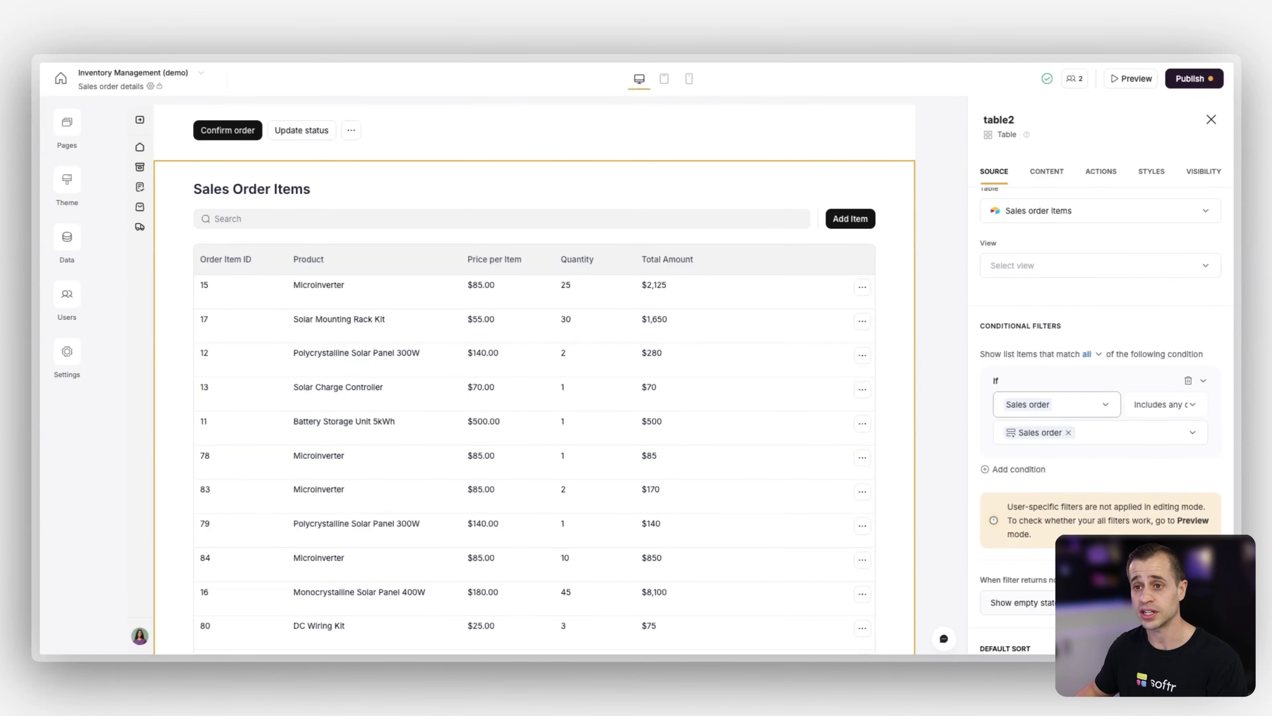
scroll(671, 372, "up", 5)
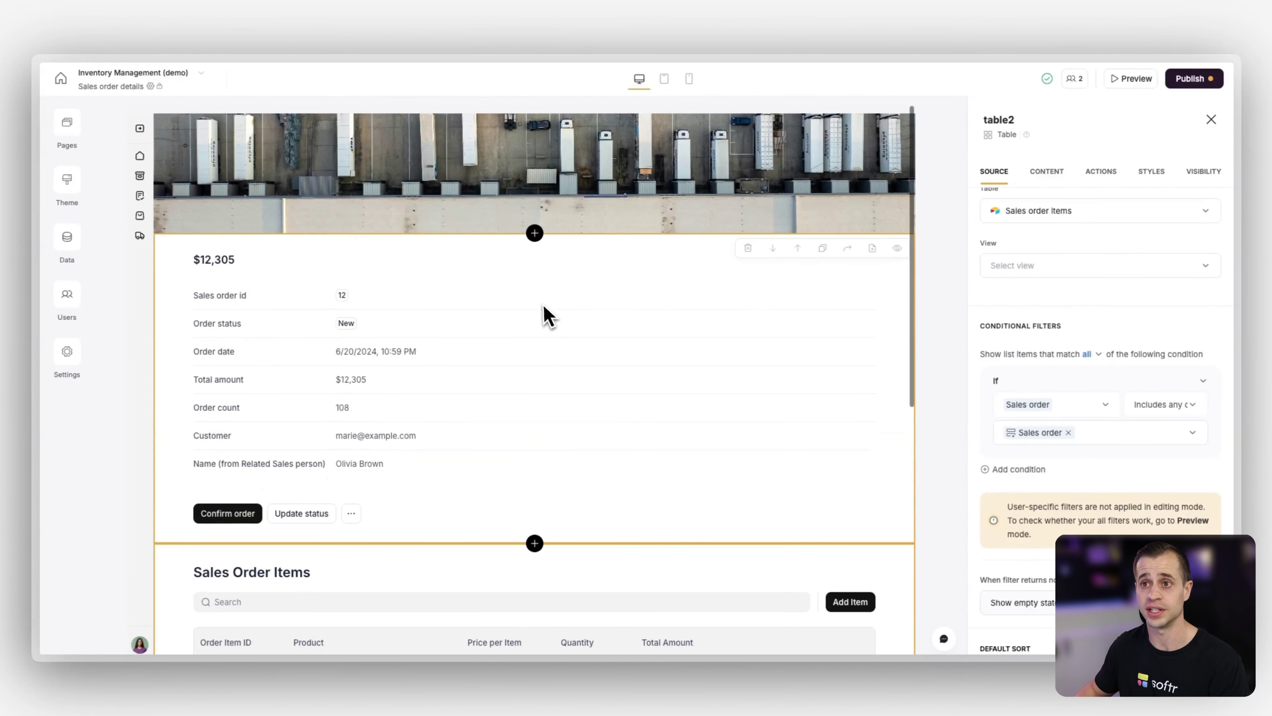
scroll(460, 324, "down", 5)
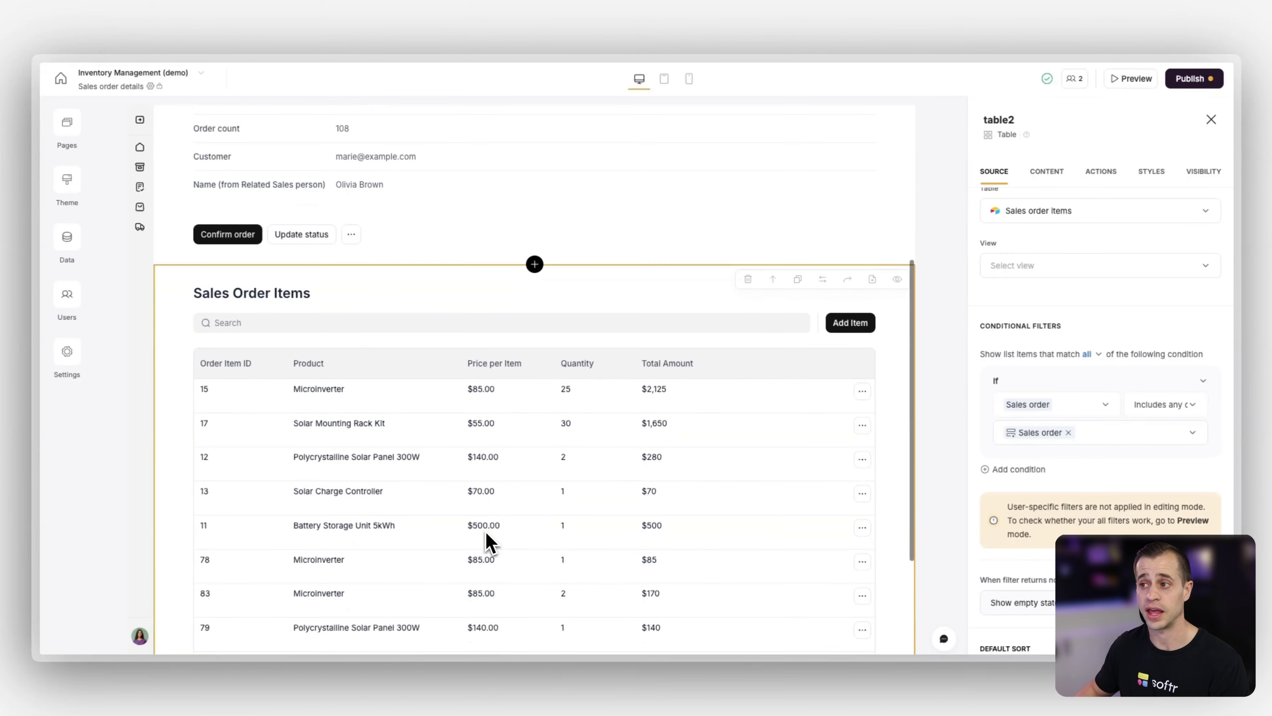
Inspect the Add Item button's Add record action, checking the Product, Quantity and hidden Sales order field settings
left_click(1114, 174)
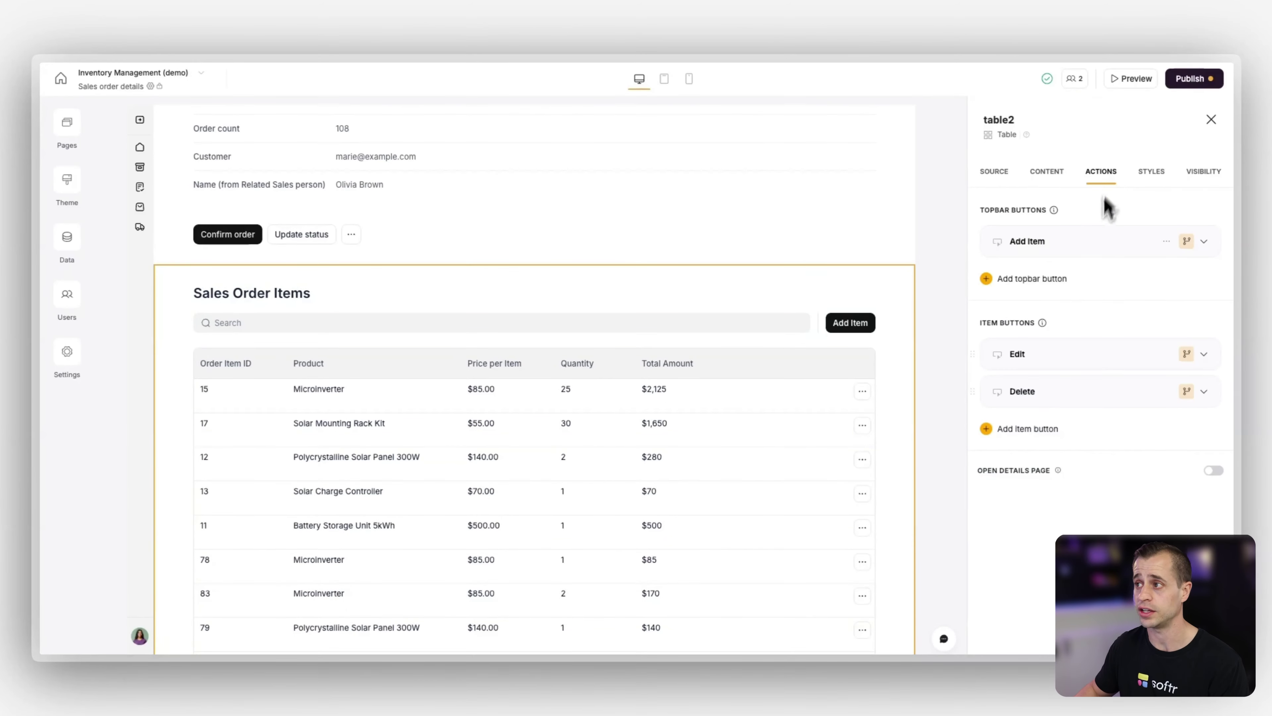
left_click(1083, 243)
left_click(1057, 375)
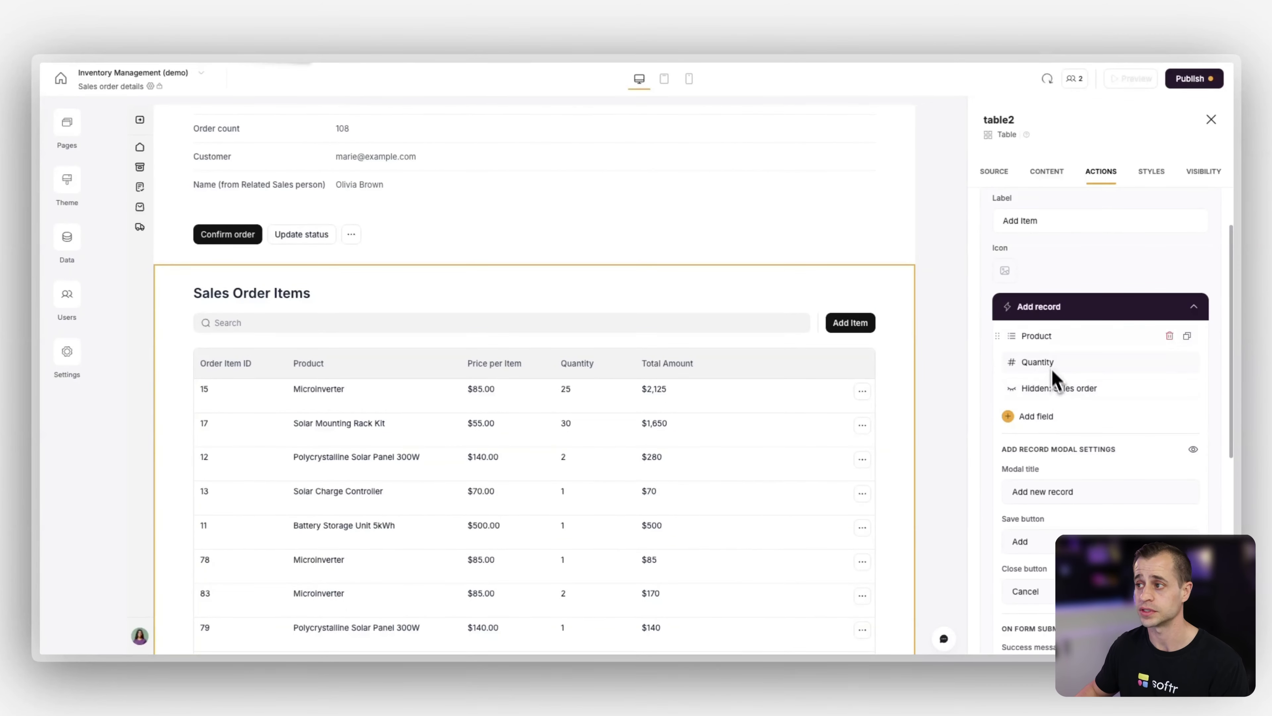
left_click(1037, 340)
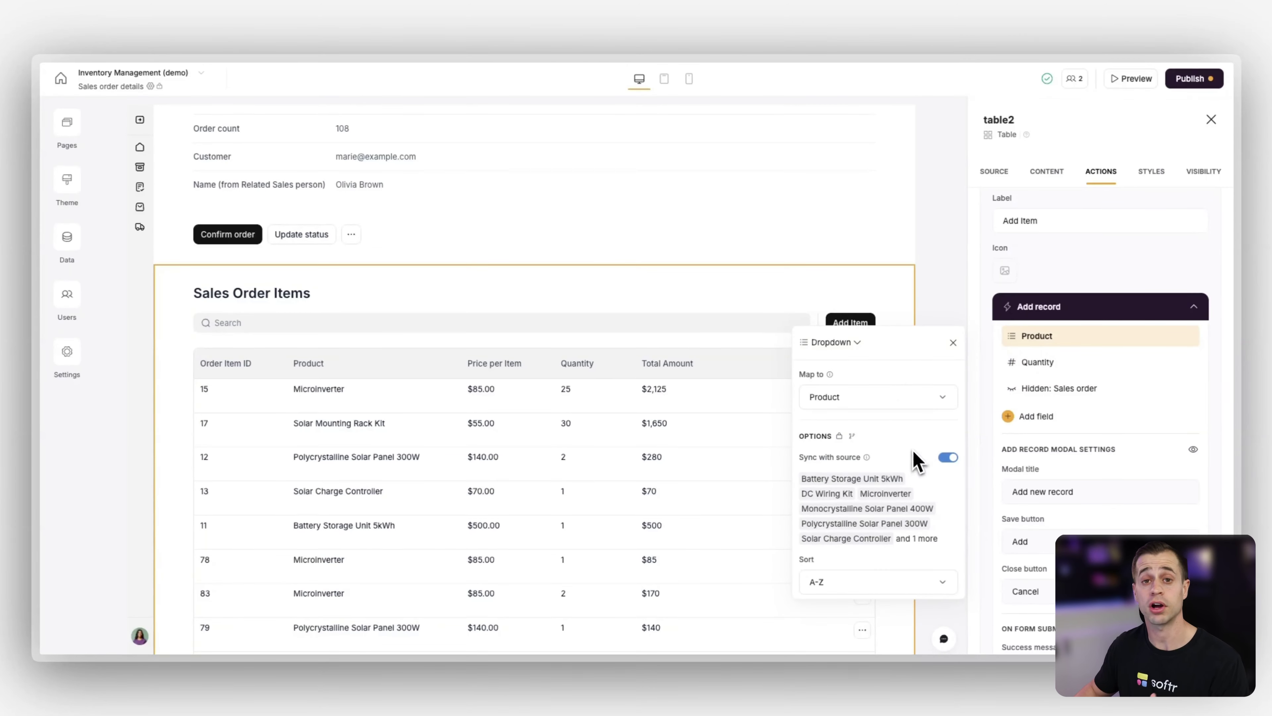
left_click(1071, 362)
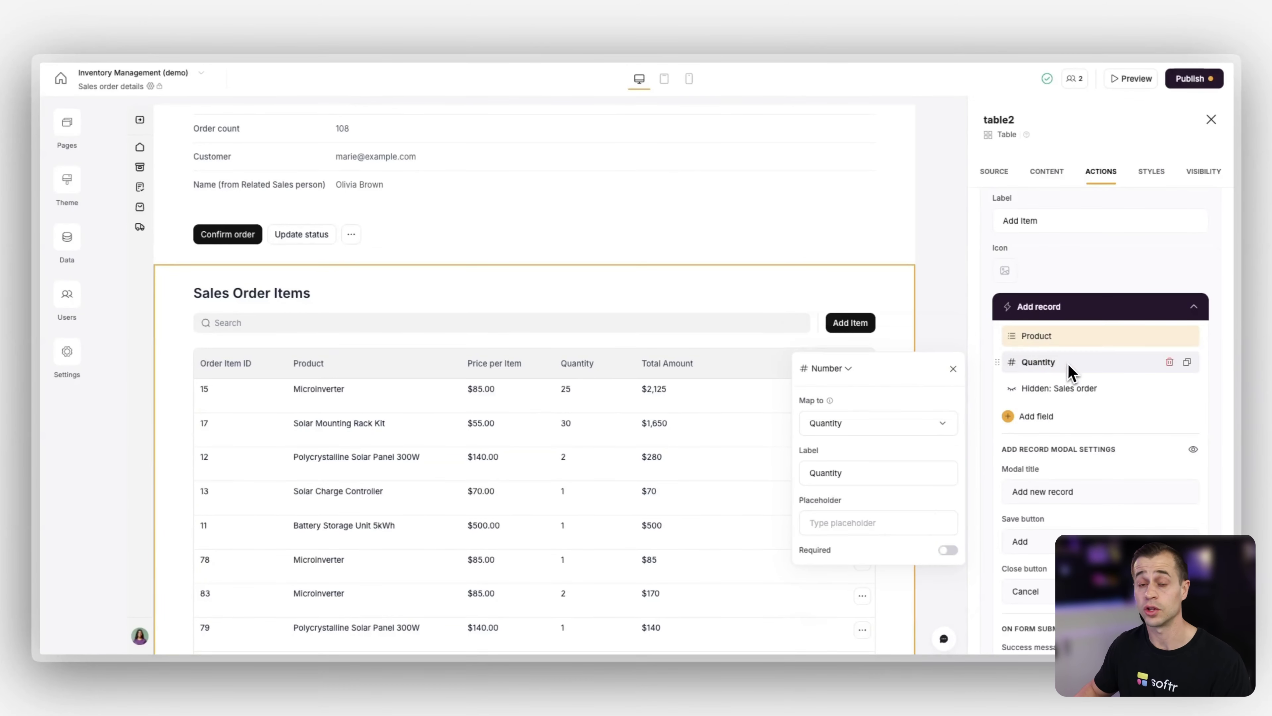
left_click(1075, 393)
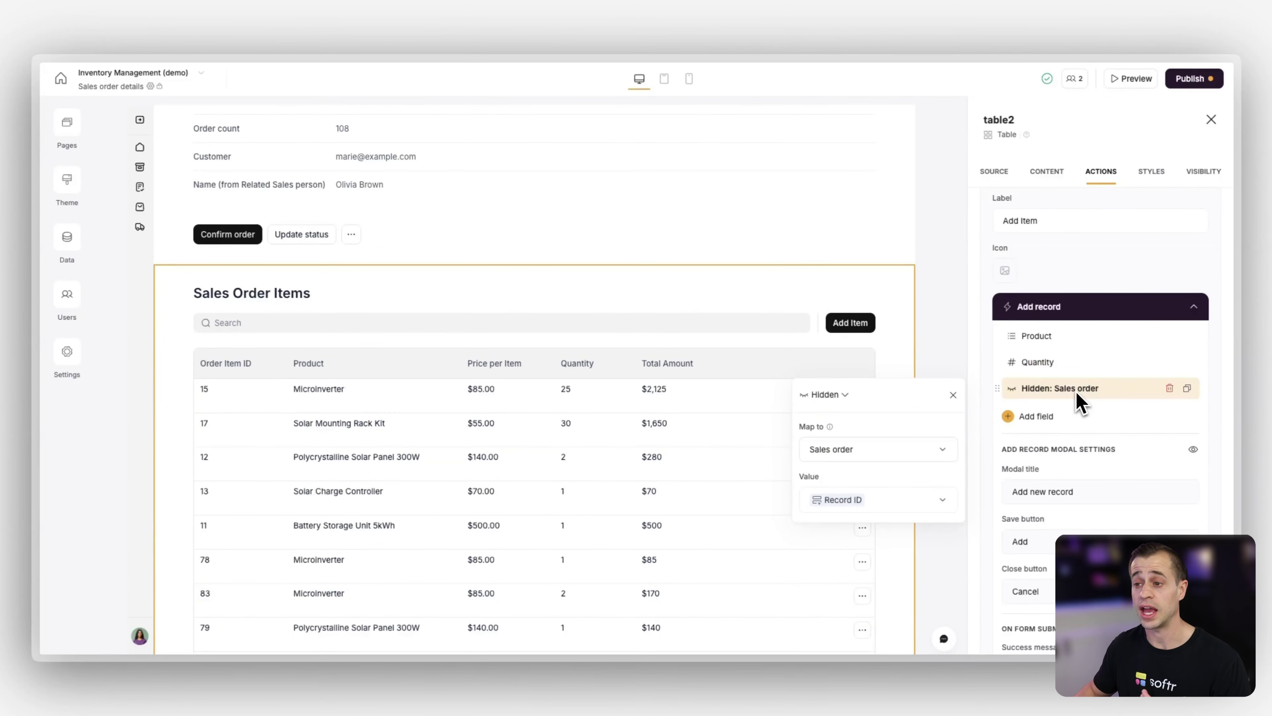
scroll(696, 553, "up", 5)
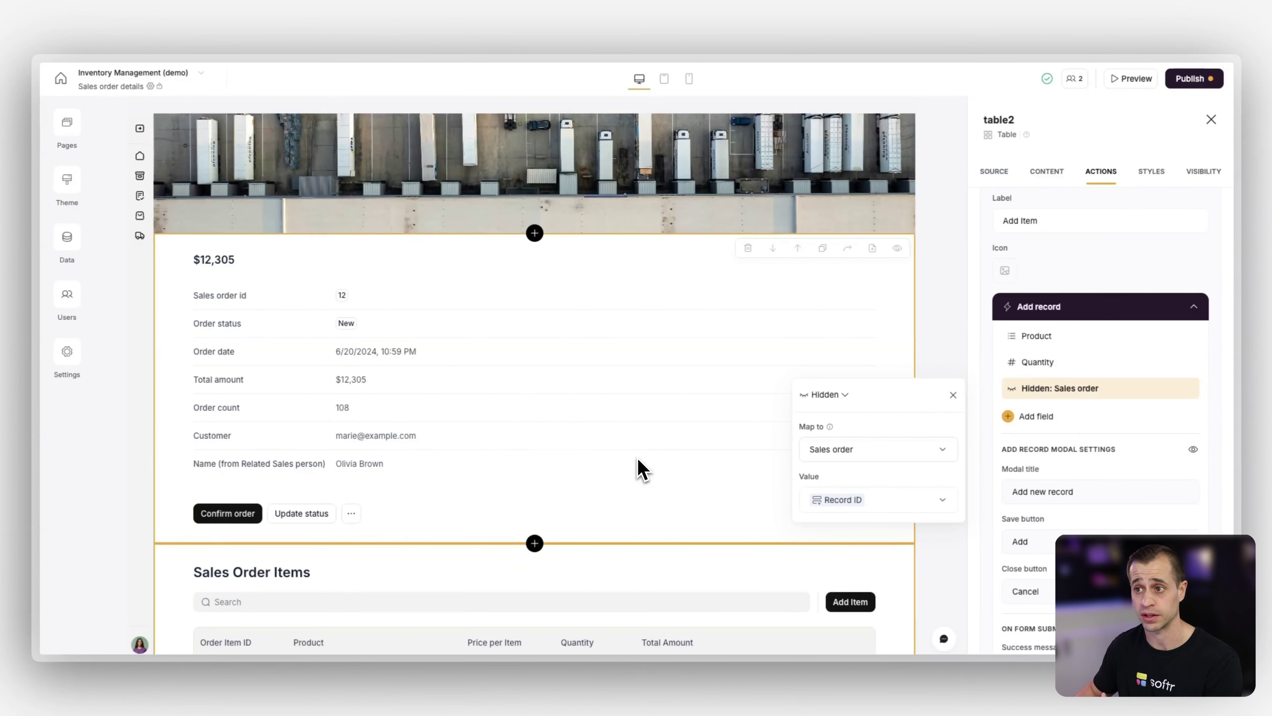
scroll(643, 471, "down", 1)
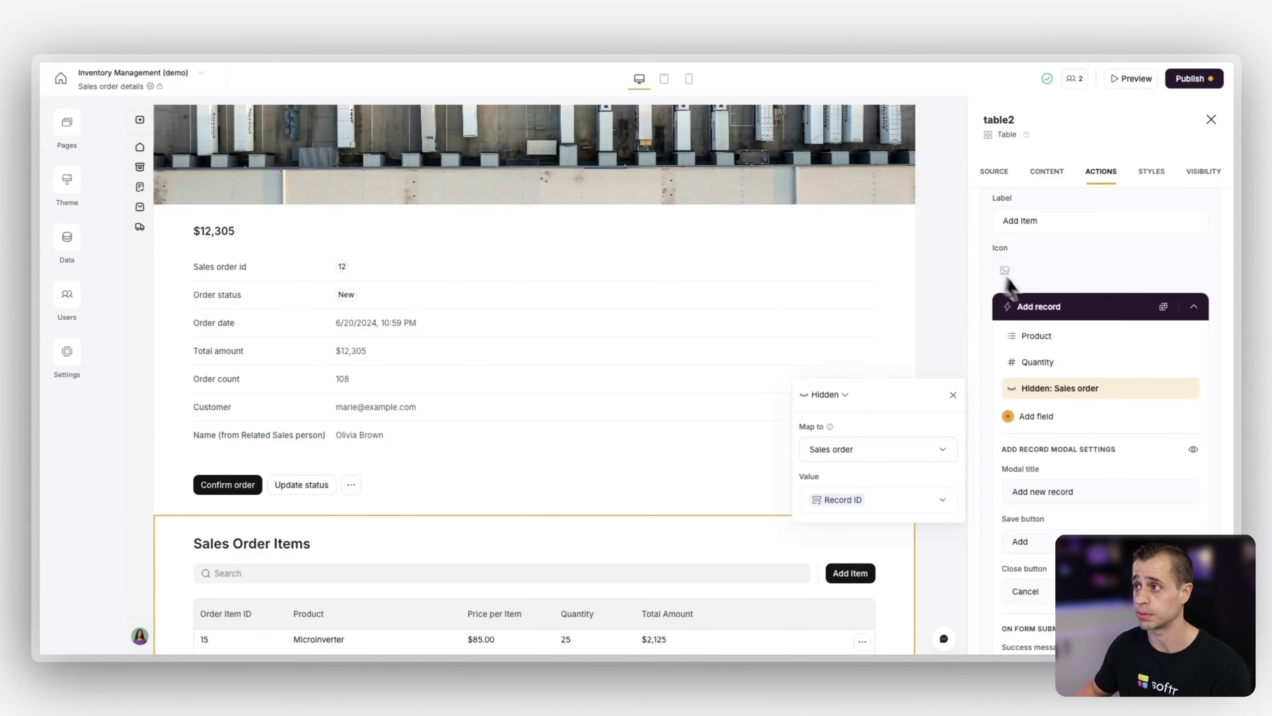
scroll(1008, 275, "up", 3)
left_click(1097, 253)
Examine the Edit item button's Edit record action and the fields it lets people update
scroll(802, 401, "down", 4)
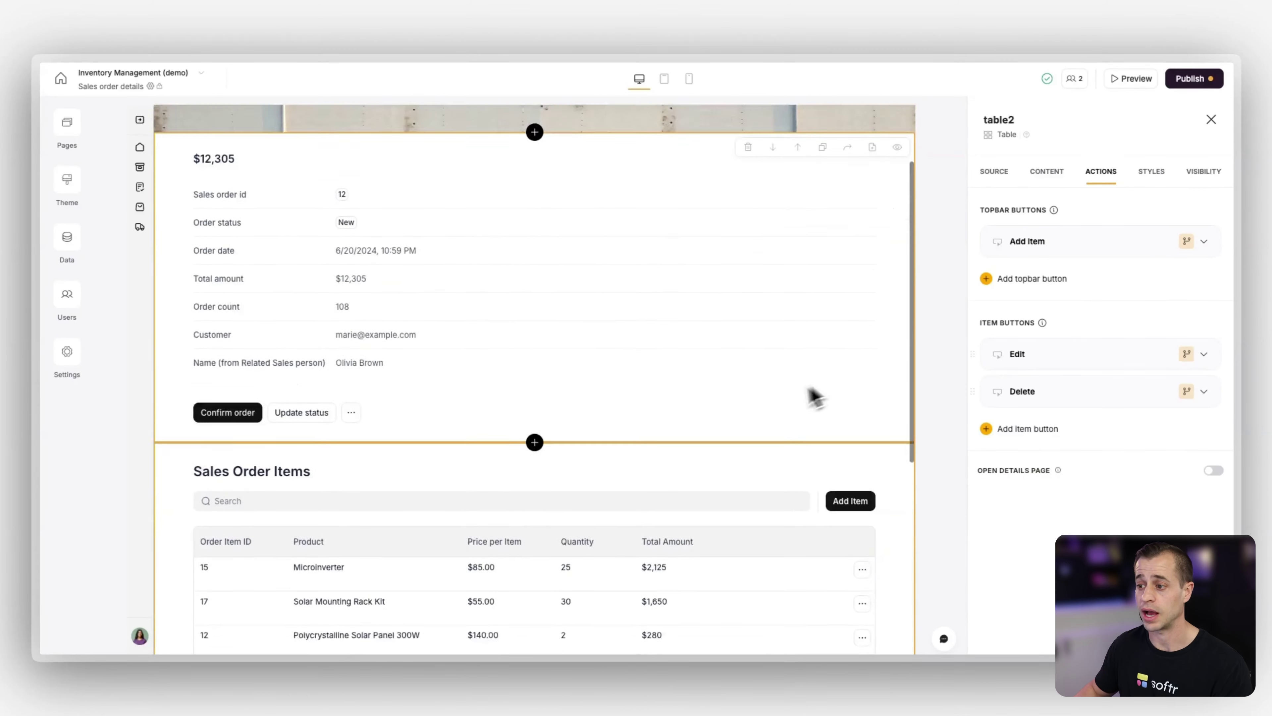
left_click(1087, 354)
scroll(1084, 411, "down", 1)
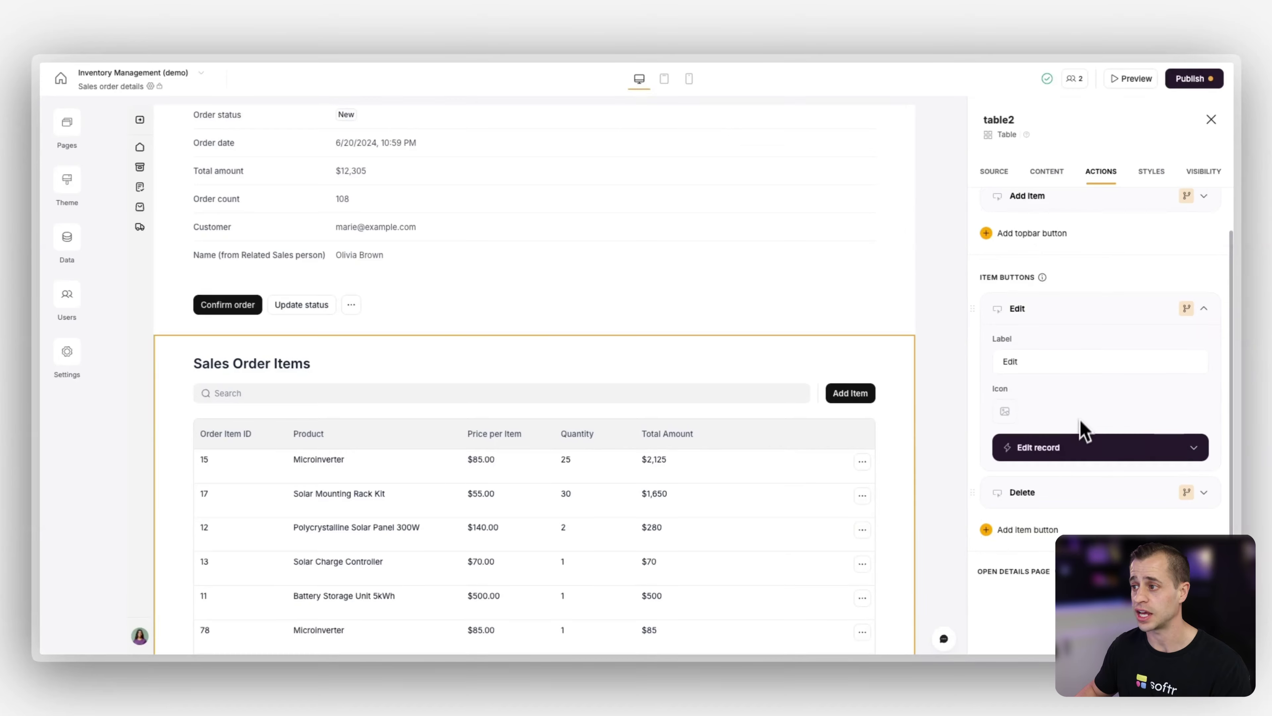
left_click(1081, 447)
scroll(801, 451, "down", 3)
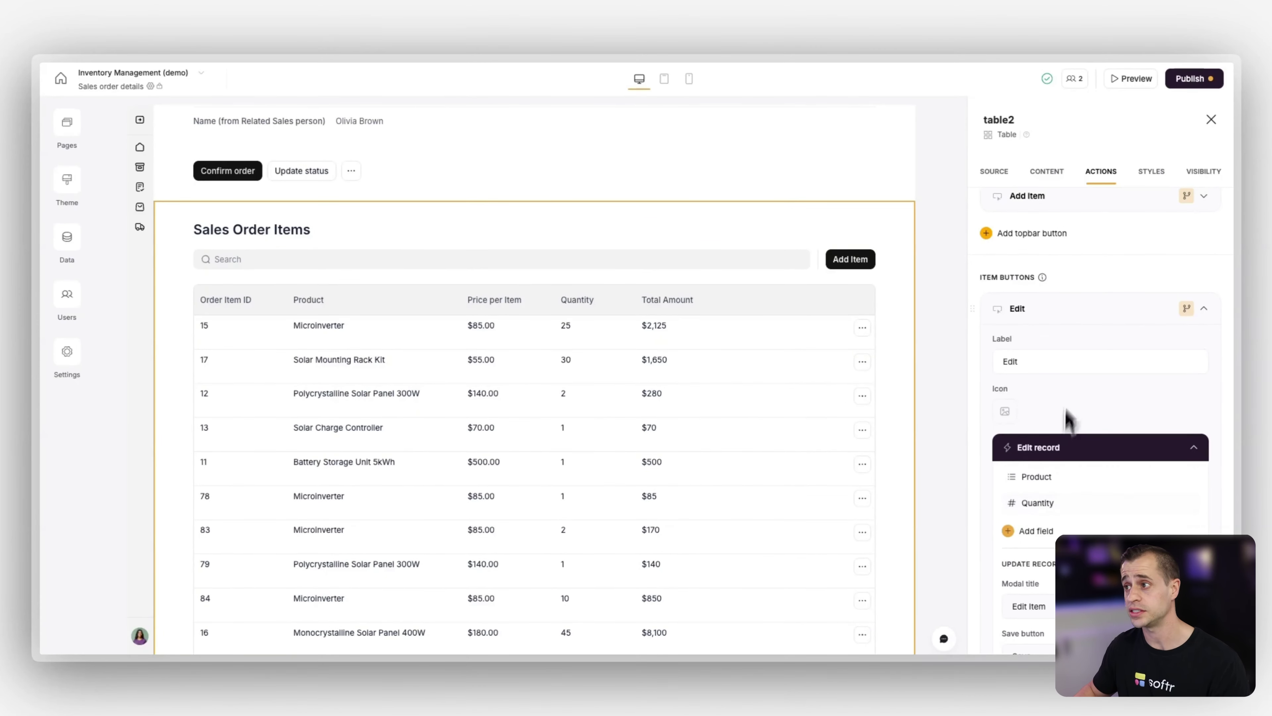
Collapse the Edit button's settings and view the Delete item button's label and action
left_click(1067, 308)
left_click(1070, 393)
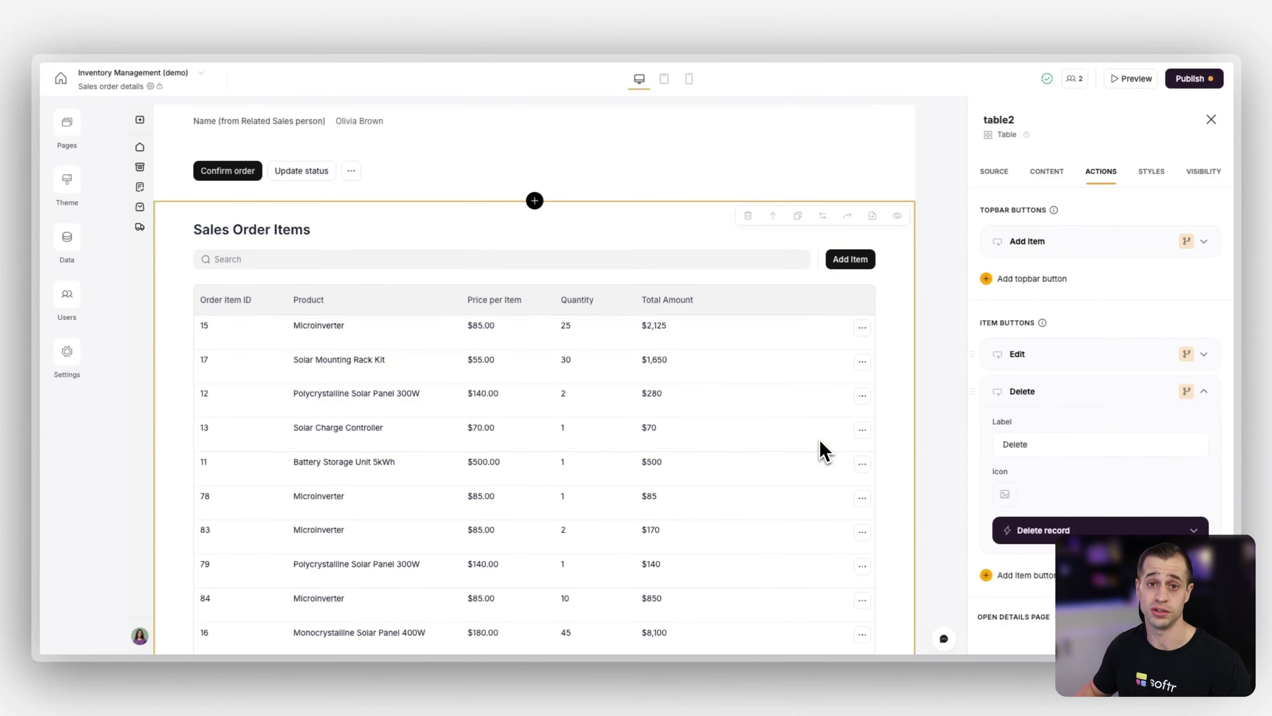
scroll(534, 381, "up", 5)
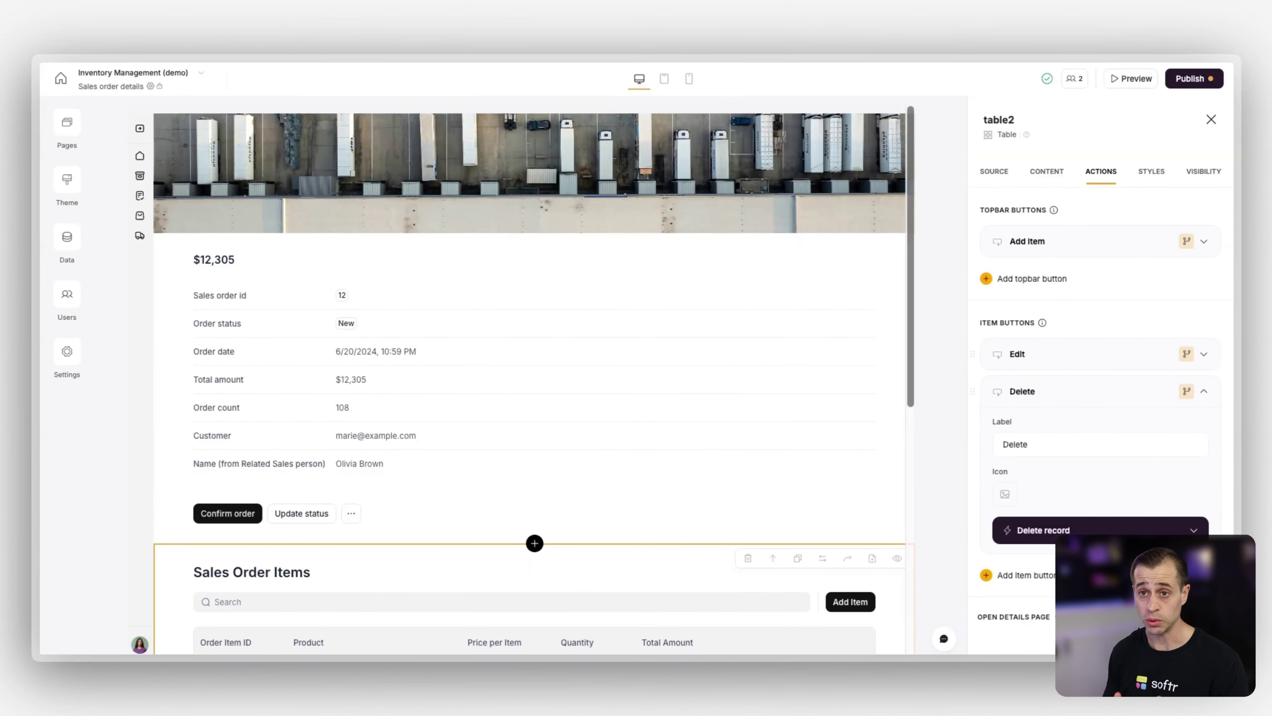